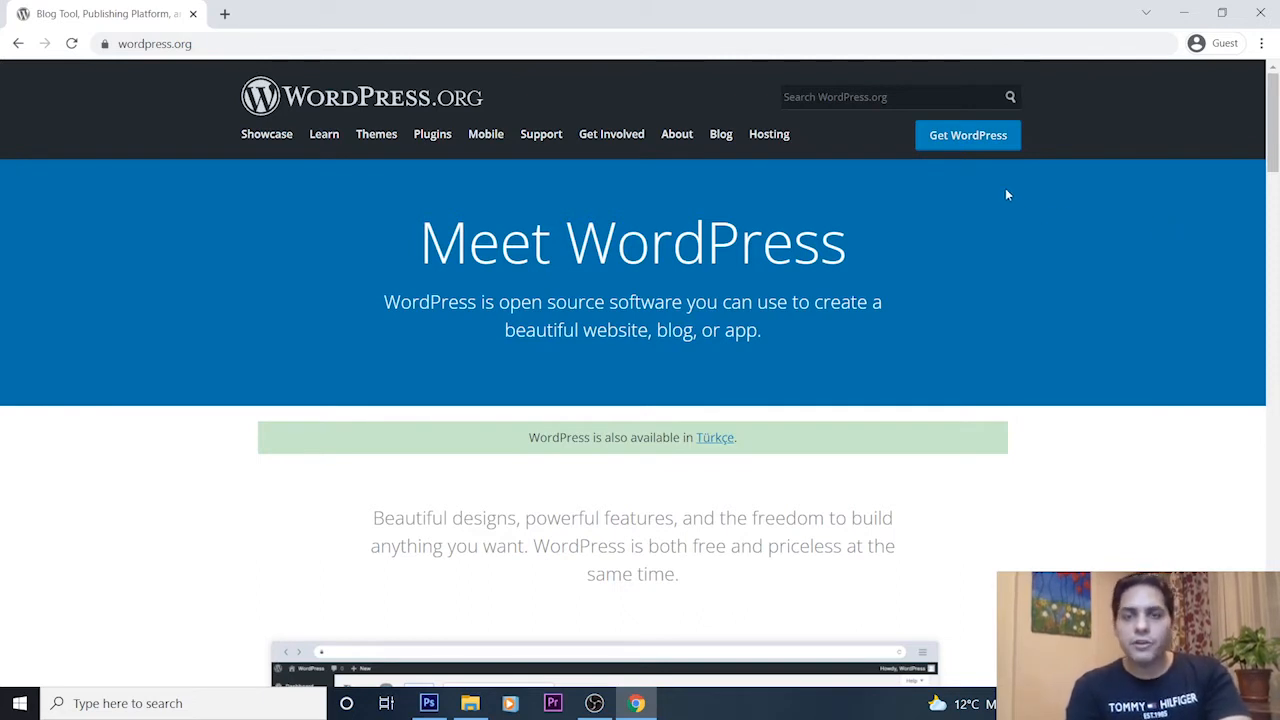
Download the WordPress 5.8.1 zip from WordPress.org and dismiss the thank-you popup
click(968, 136)
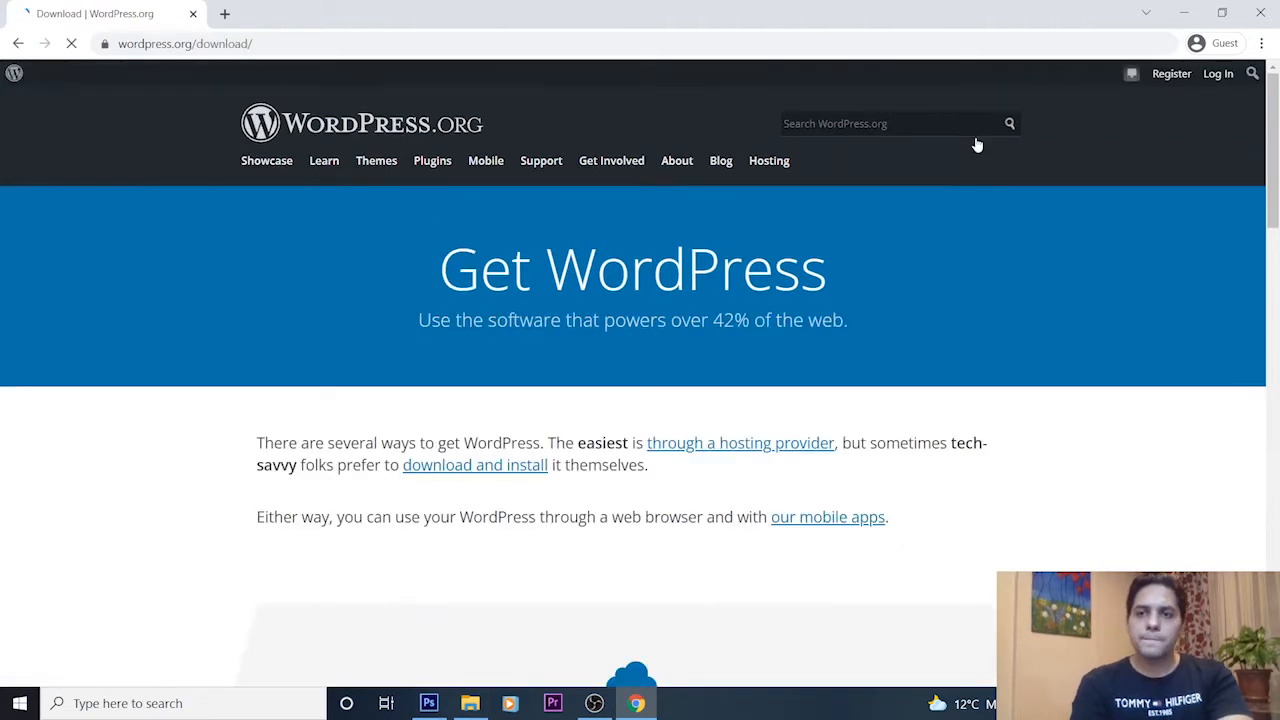
drag(1266, 133, 1273, 374)
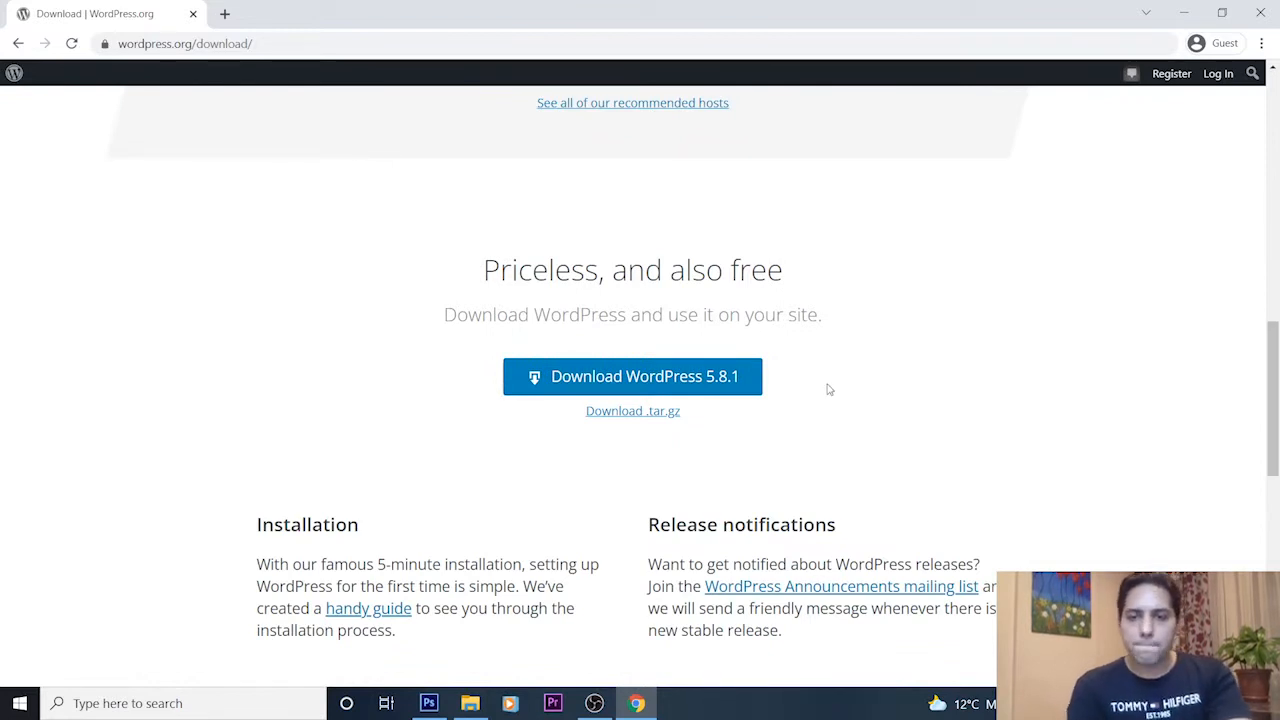
click(620, 377)
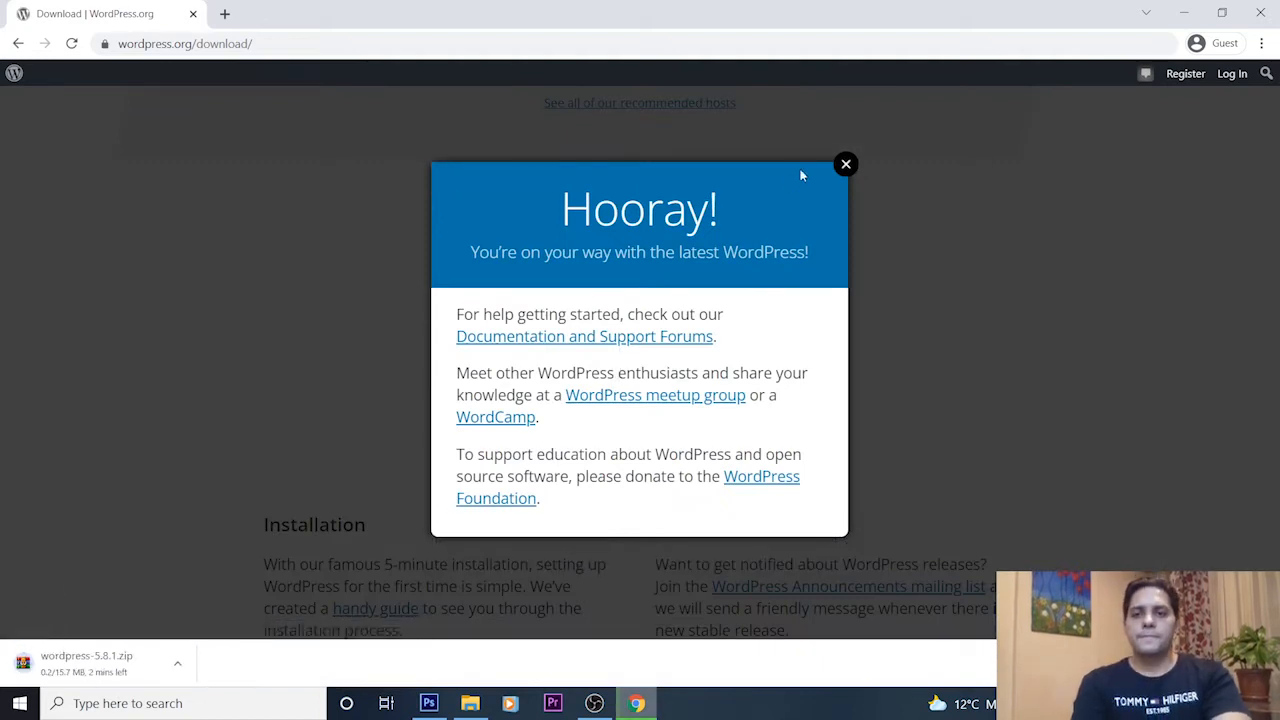
click(846, 165)
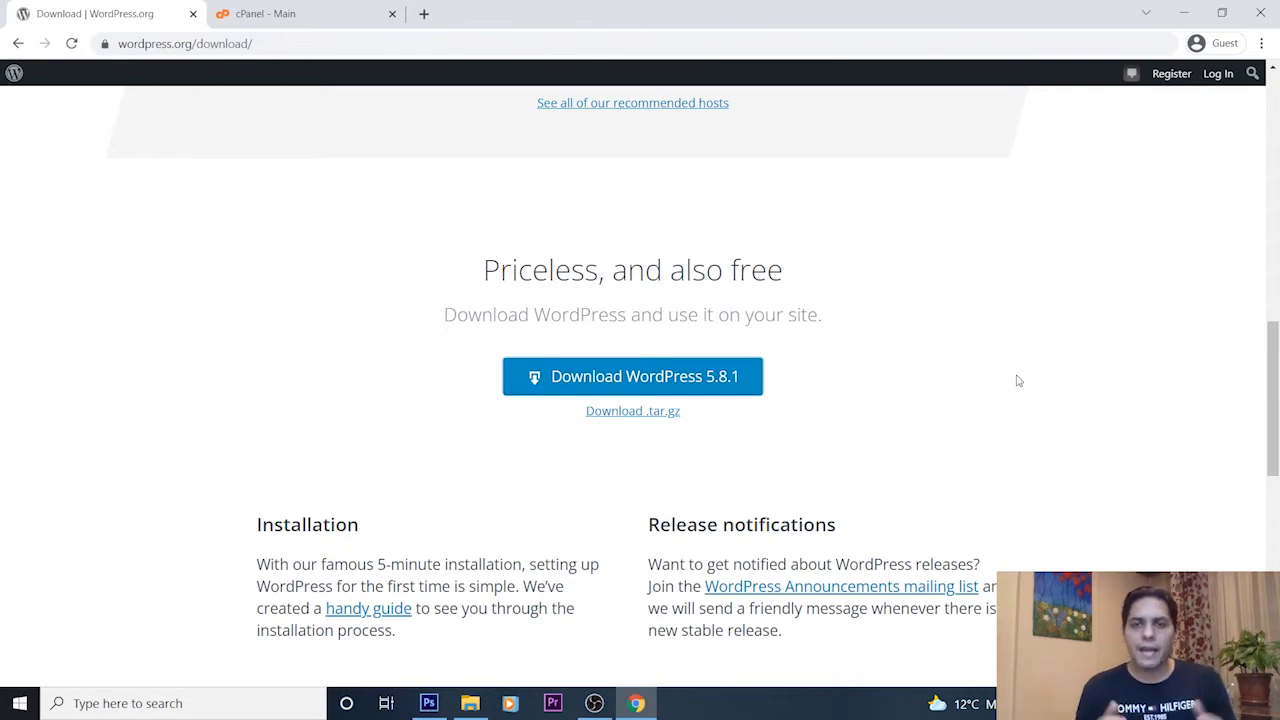
Open cPanel File Manager and reach the upload page for the public_html folder
click(316, 10)
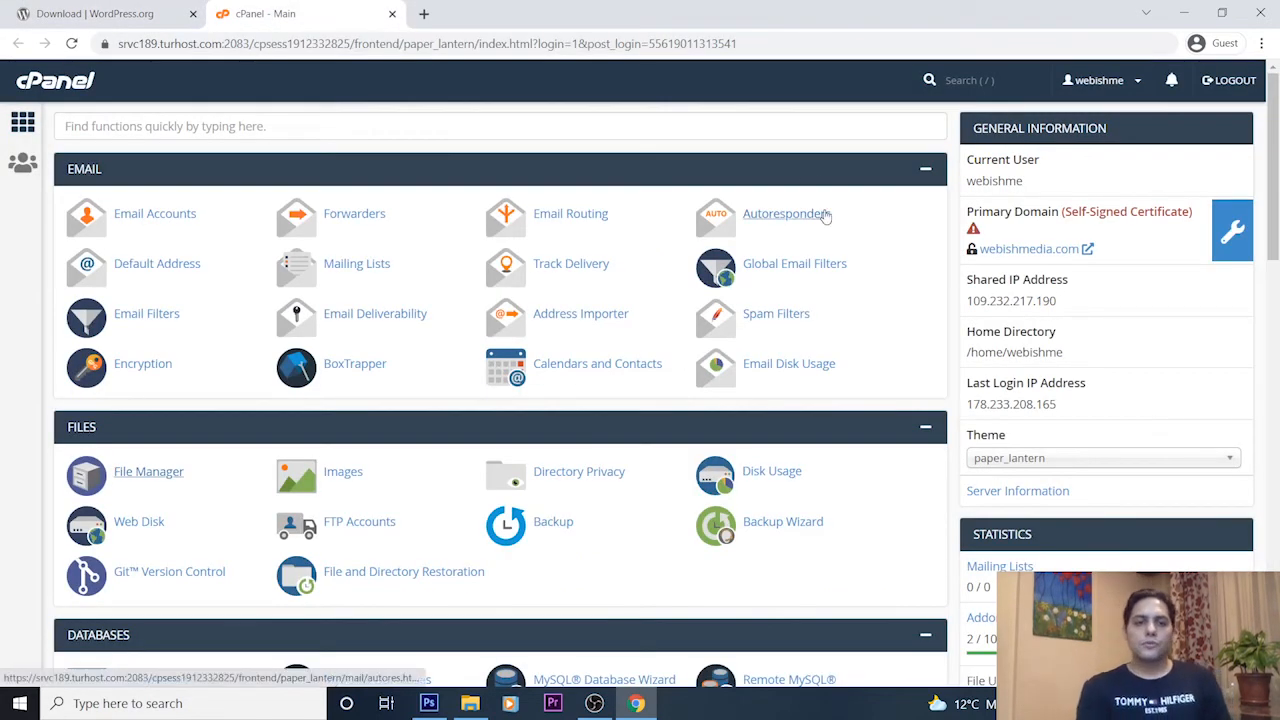
click(155, 482)
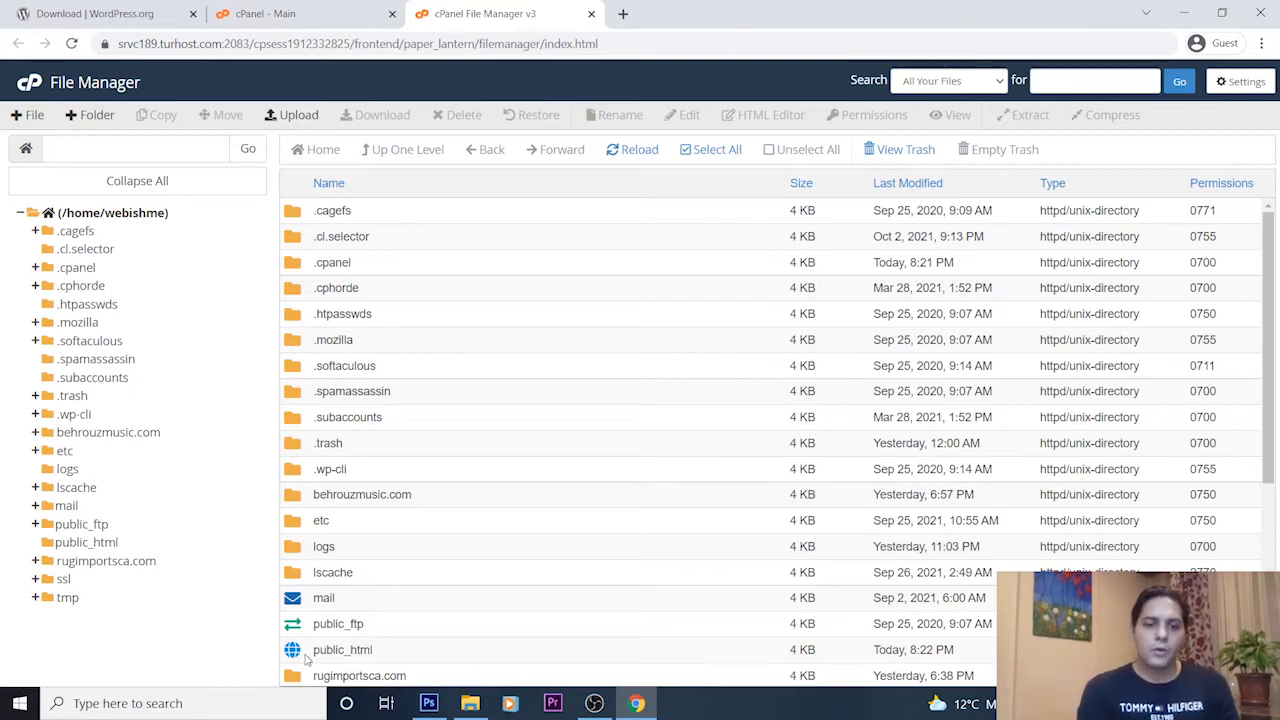
double_click(297, 655)
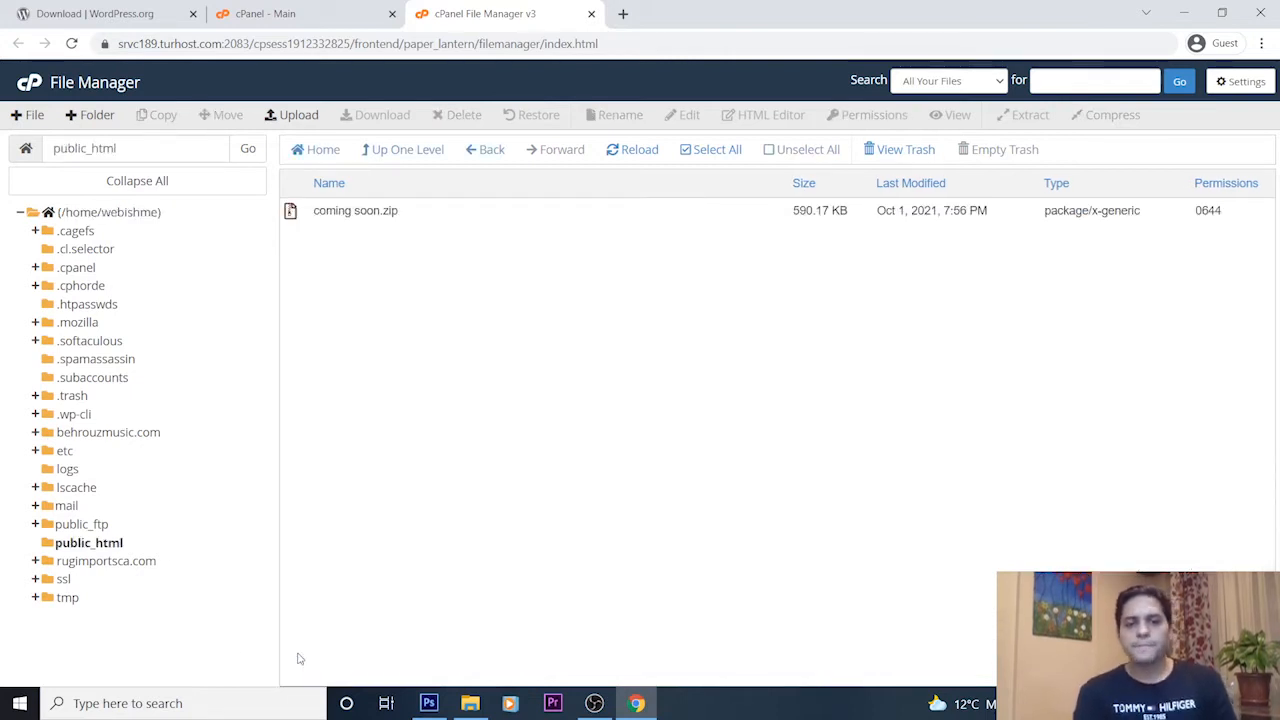
click(300, 116)
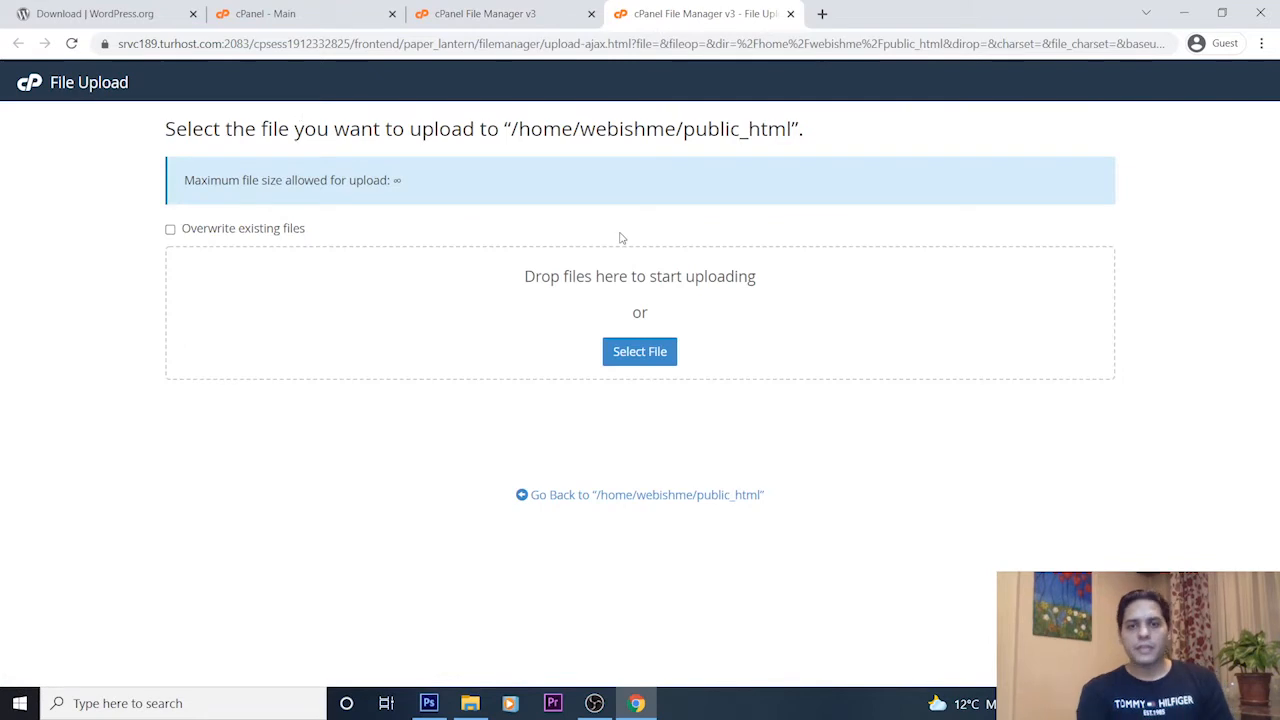
Upload wordpress-5.8.1.zip from Downloads into public_html and reload the file listing
click(643, 354)
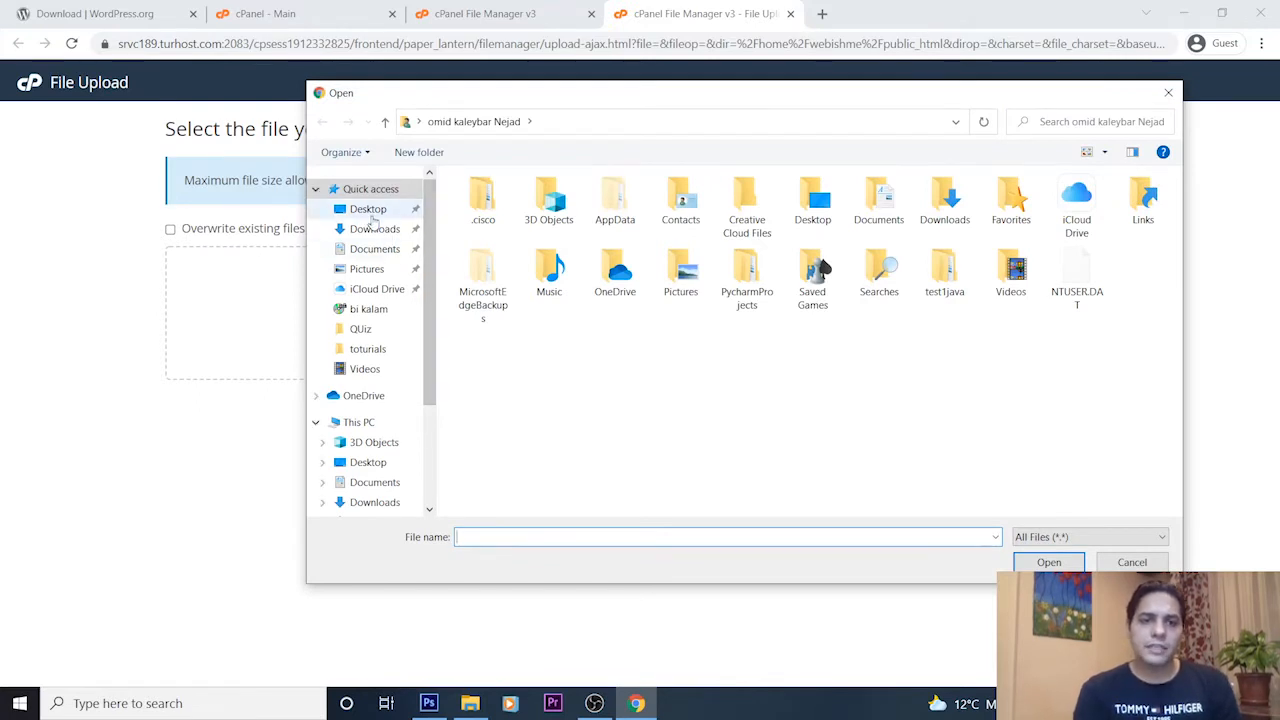
click(373, 230)
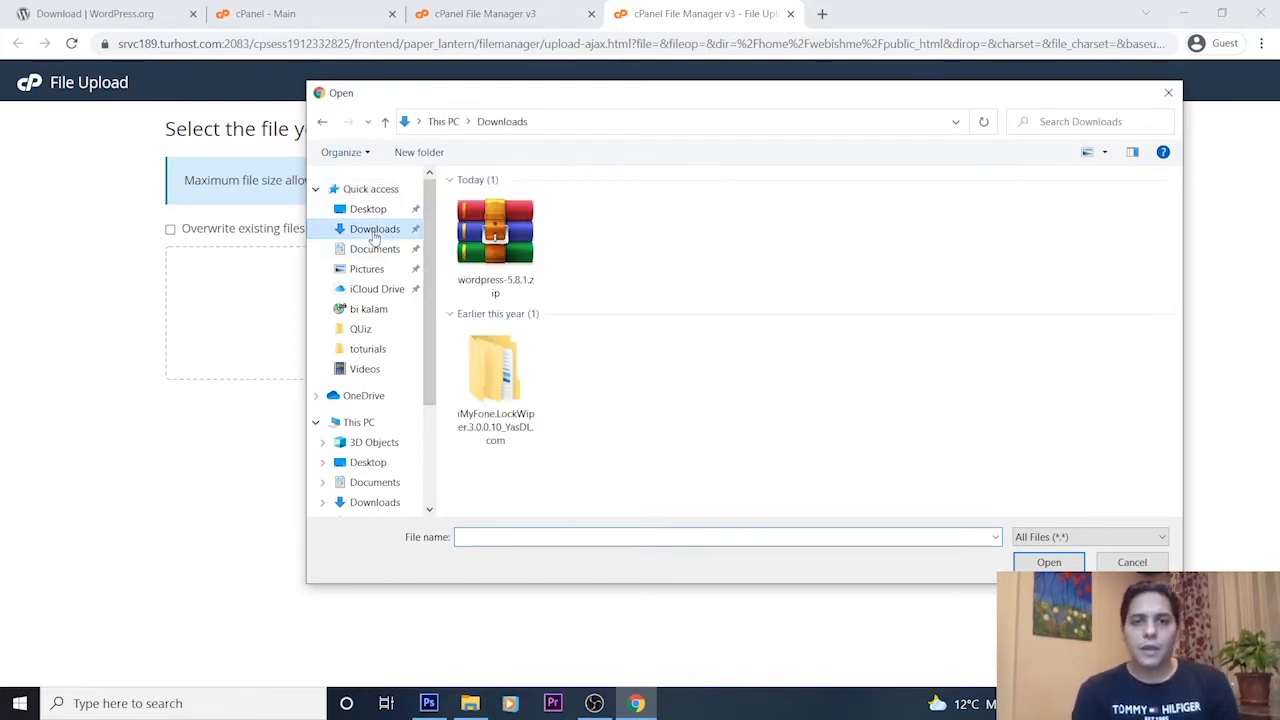
click(480, 250)
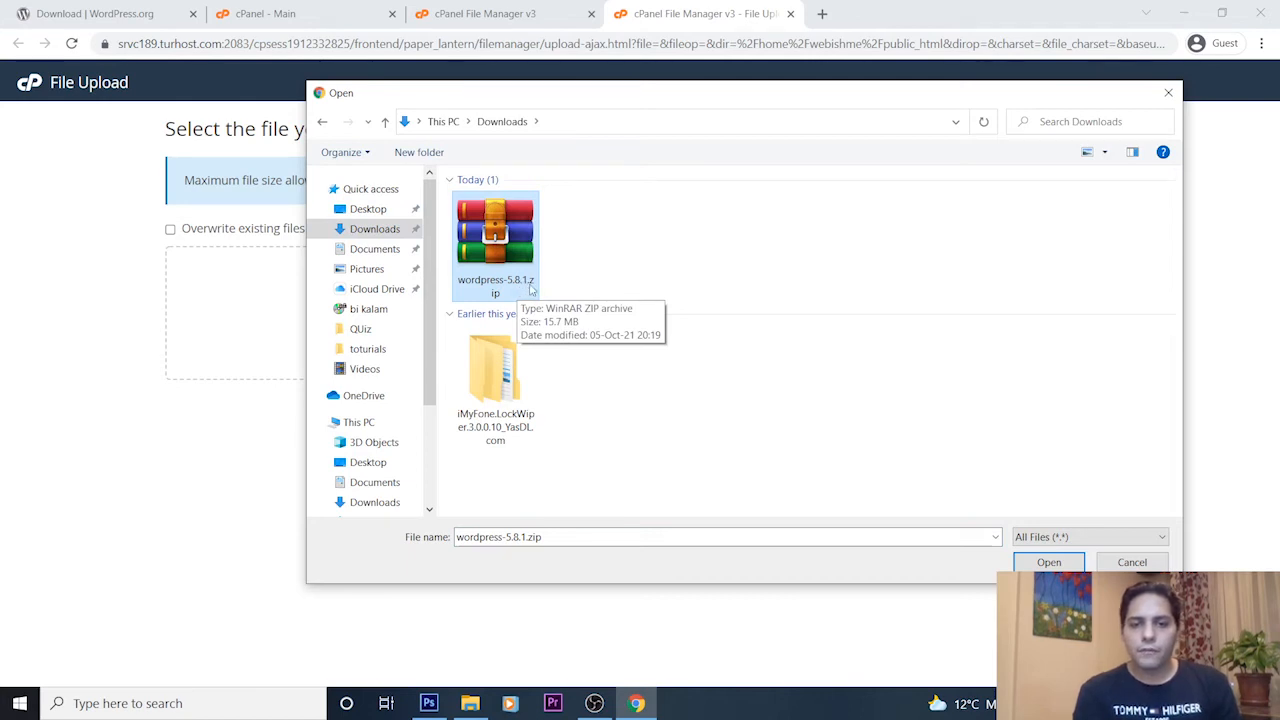
click(1050, 563)
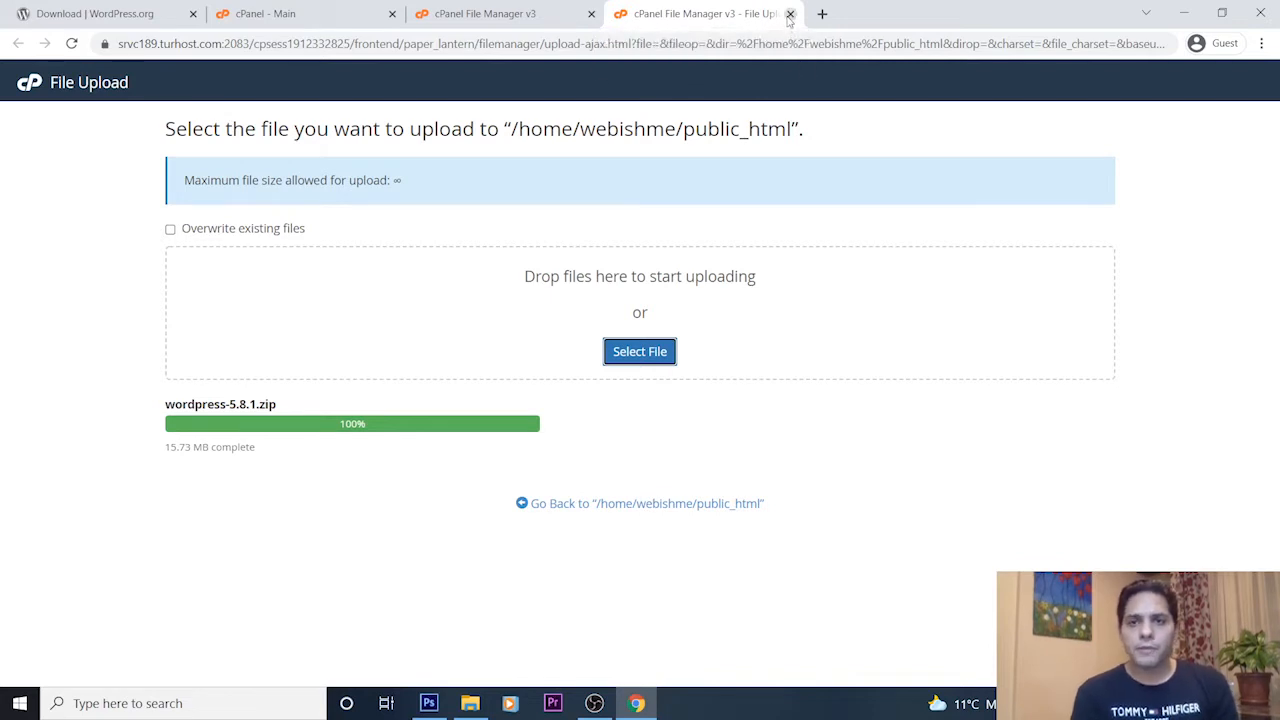
click(790, 14)
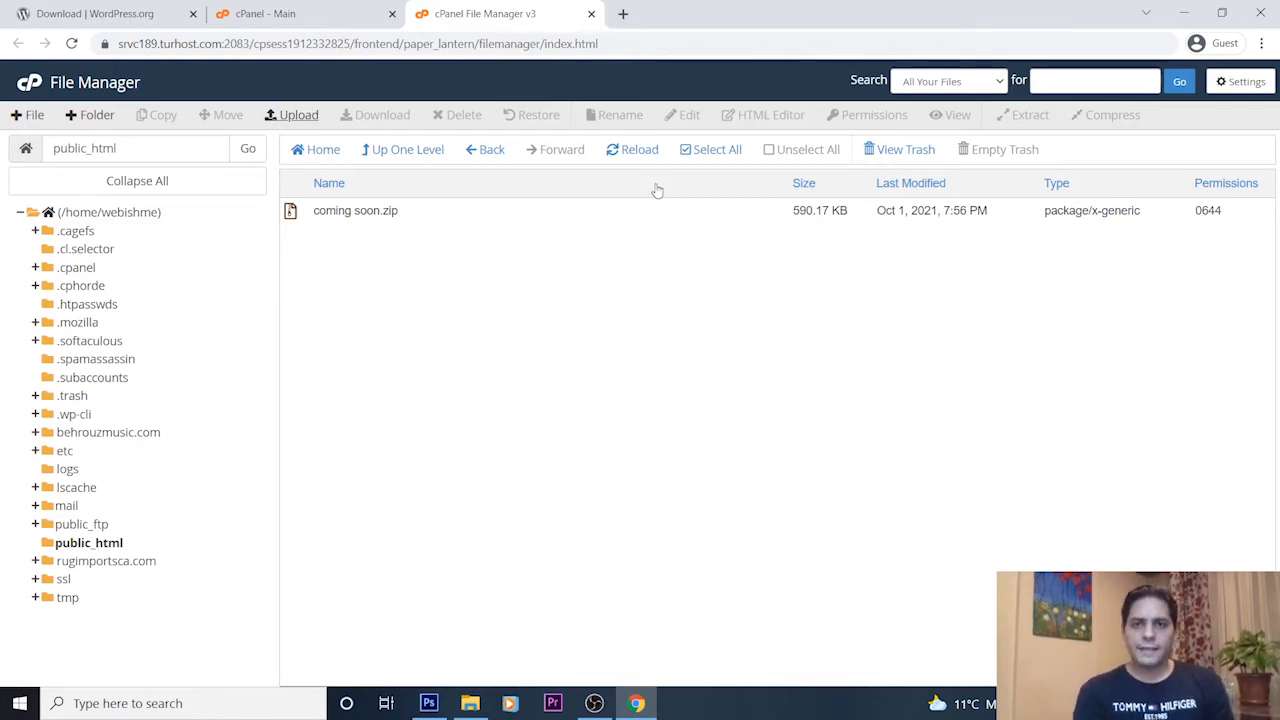
click(637, 150)
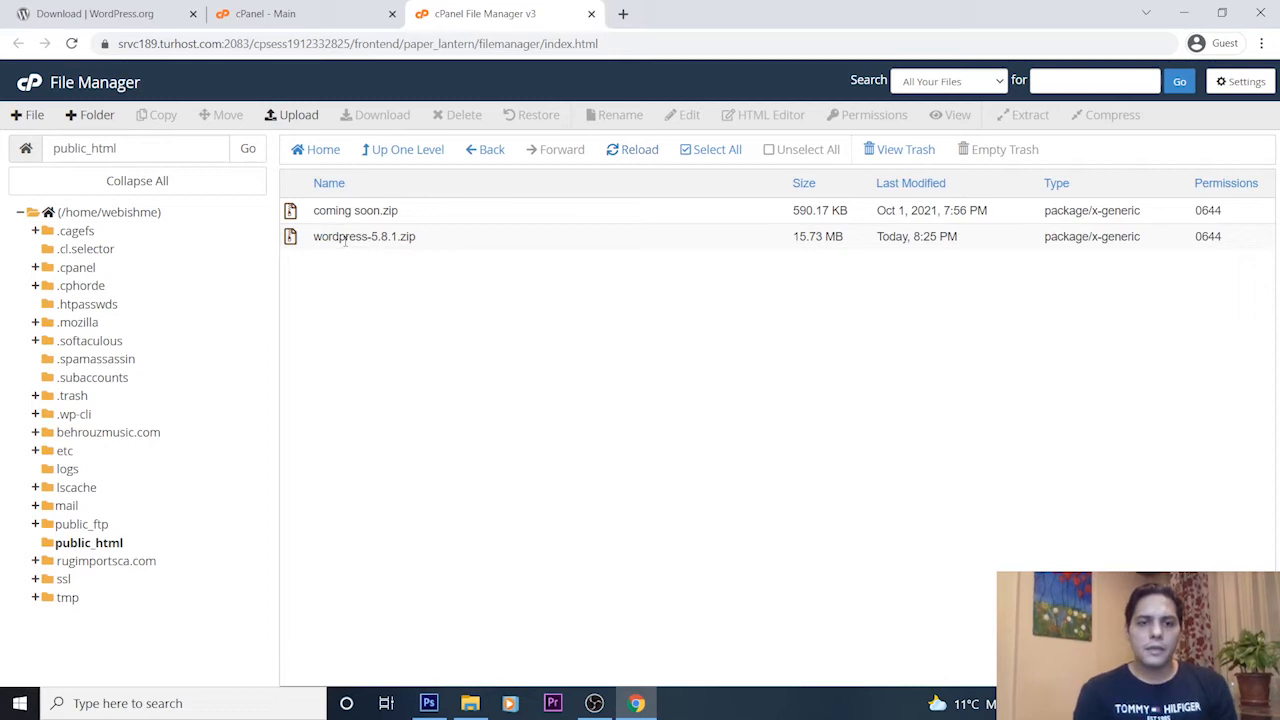
Extract wordpress-5.8.1.zip into /public_html and close the extraction log
click(345, 240)
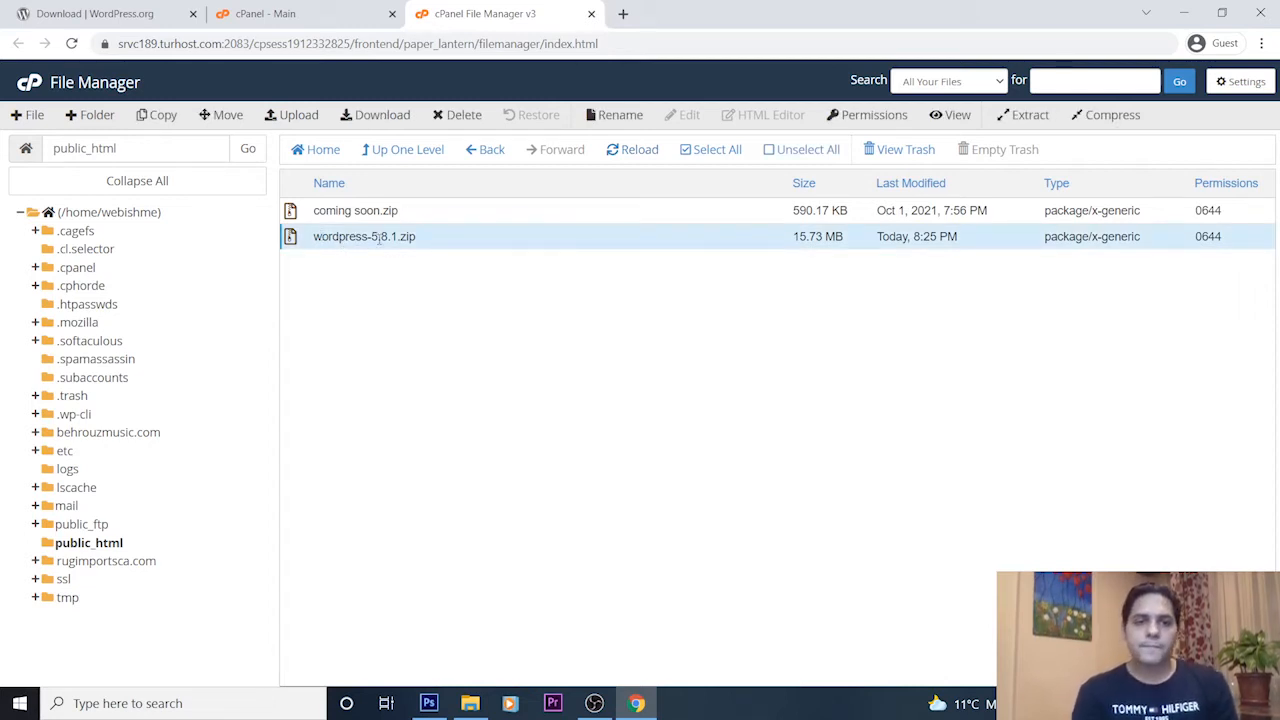
right_click(379, 239)
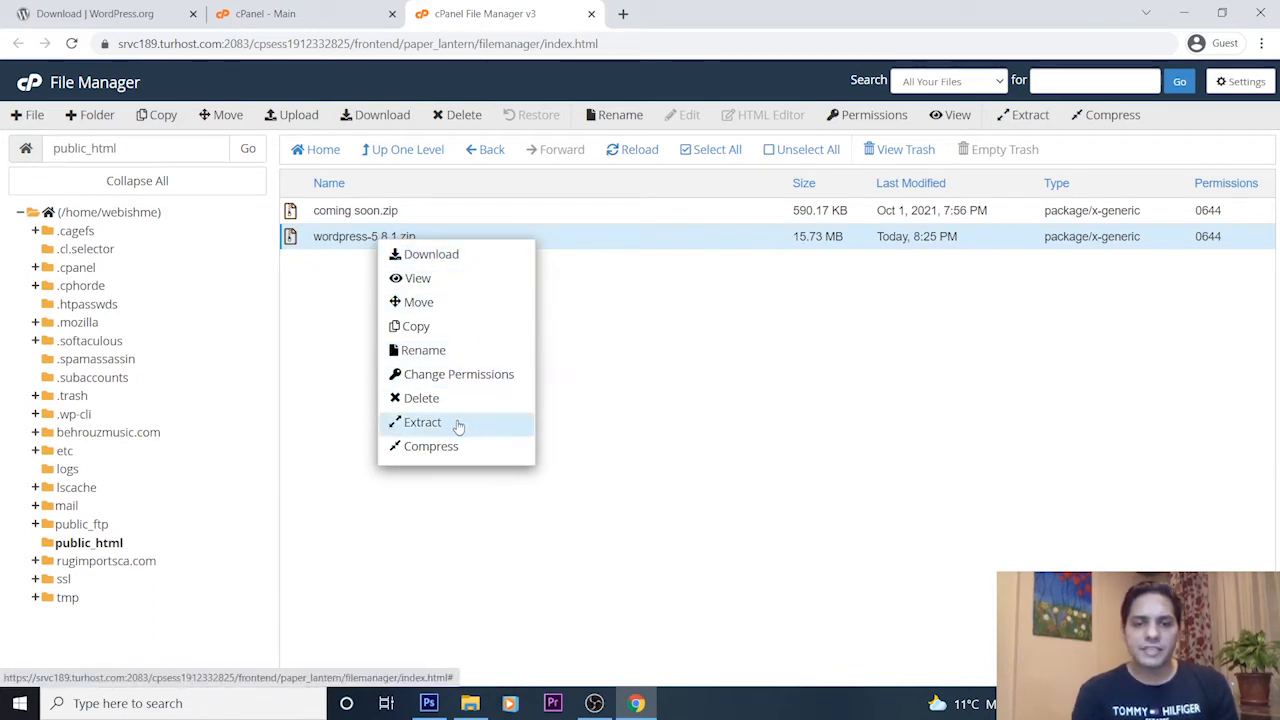
click(458, 426)
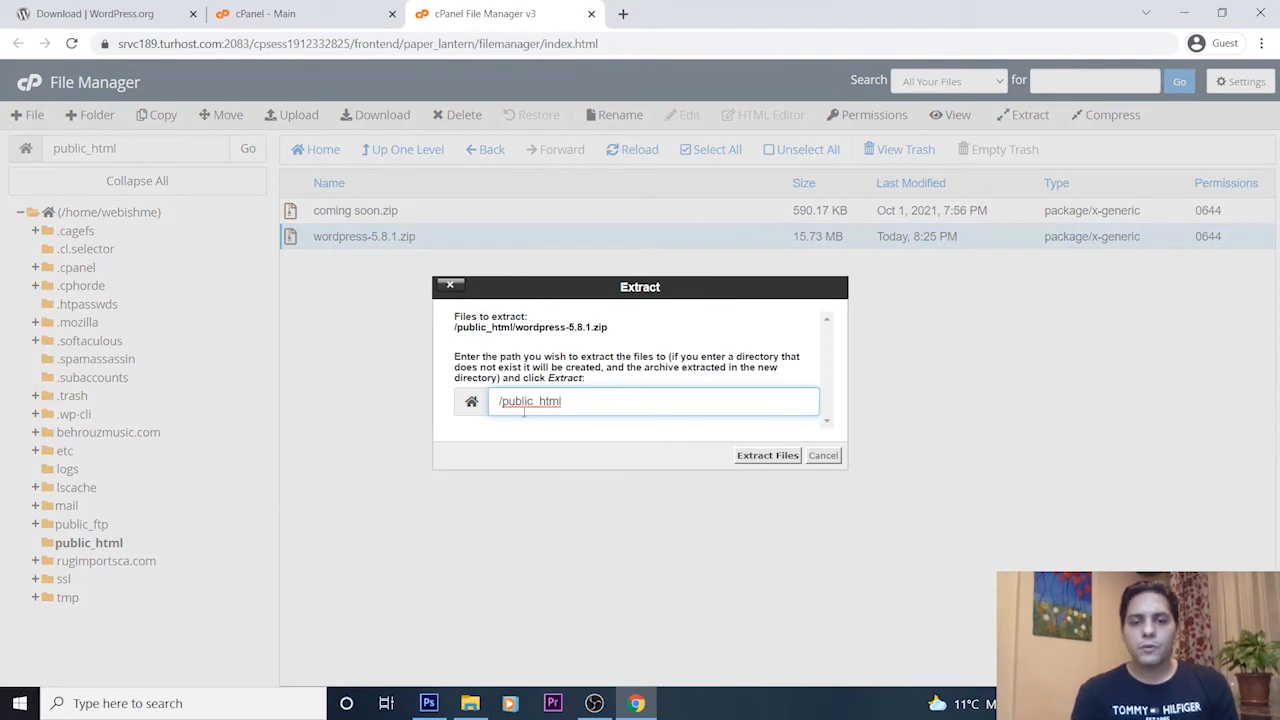
click(765, 456)
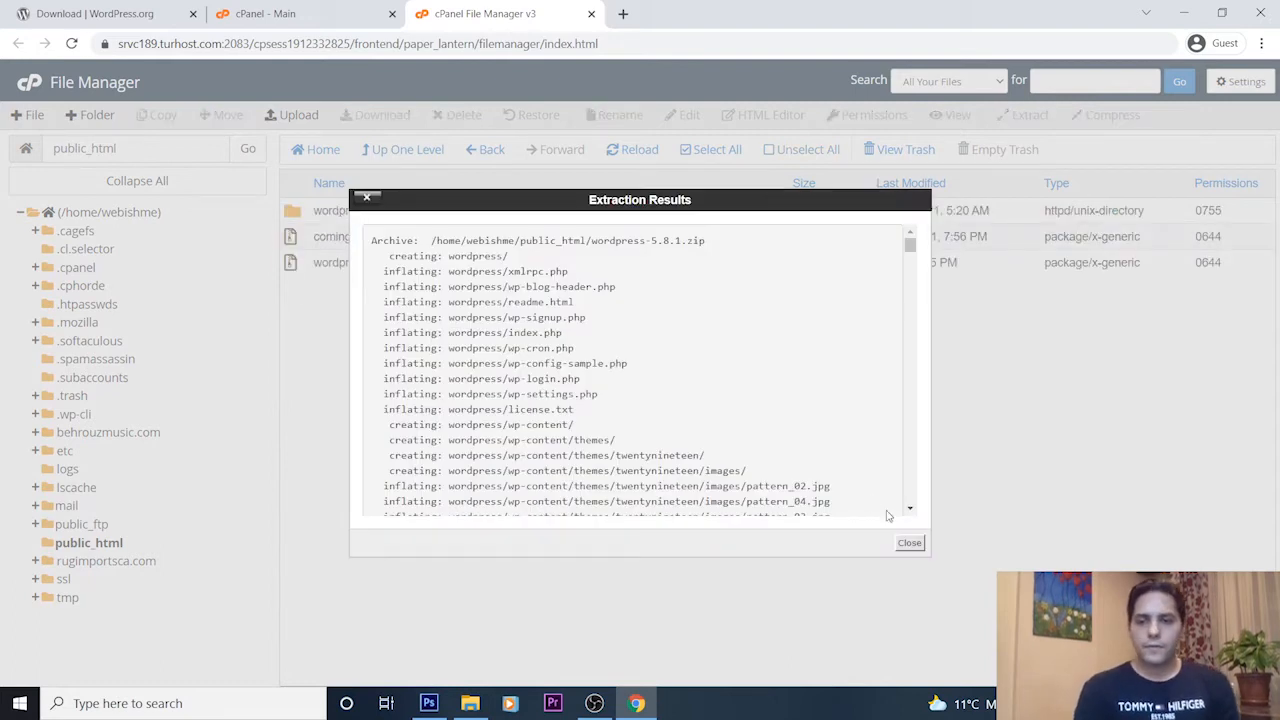
drag(910, 244, 915, 511)
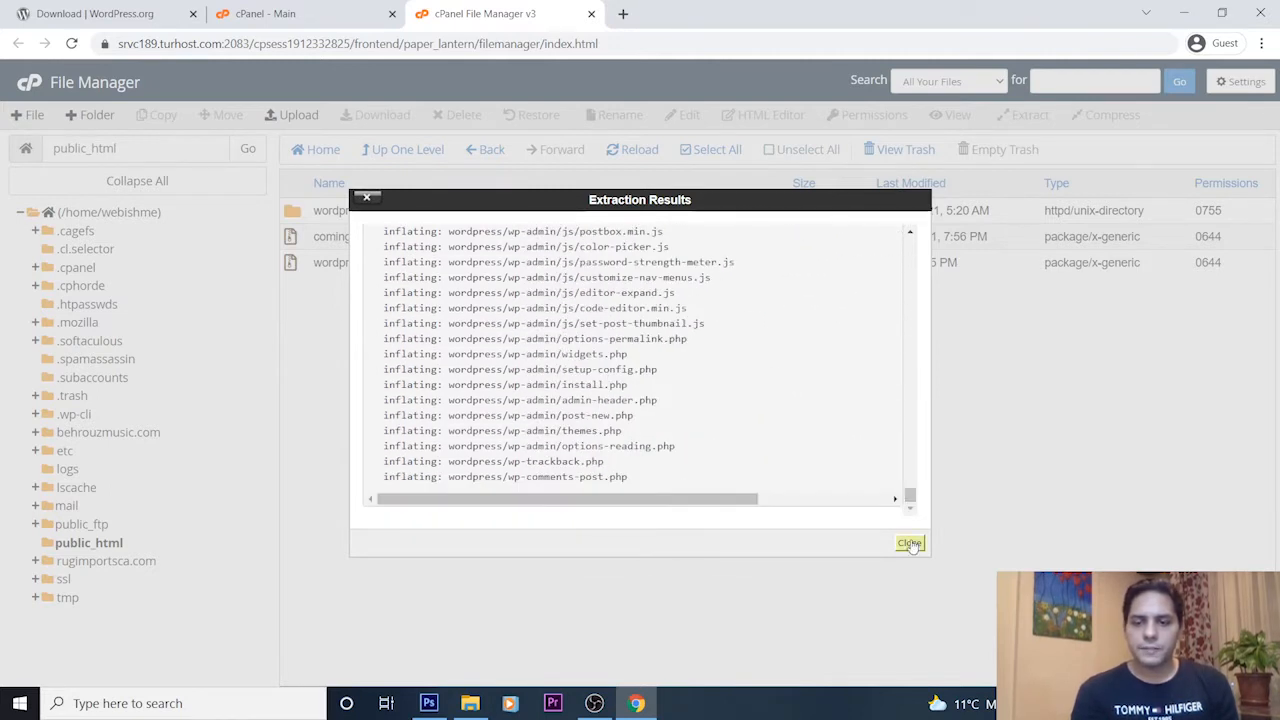
click(911, 546)
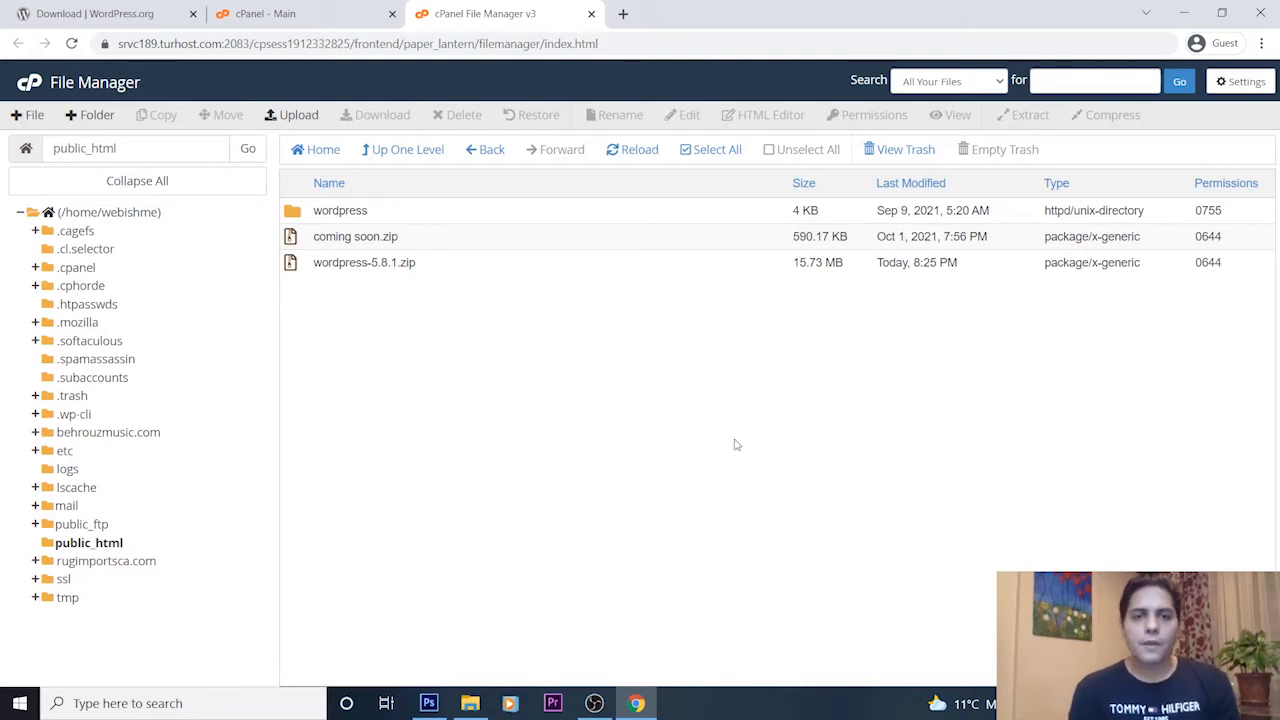
Move all contents of the wordpress folder up into /public_html
double_click(303, 214)
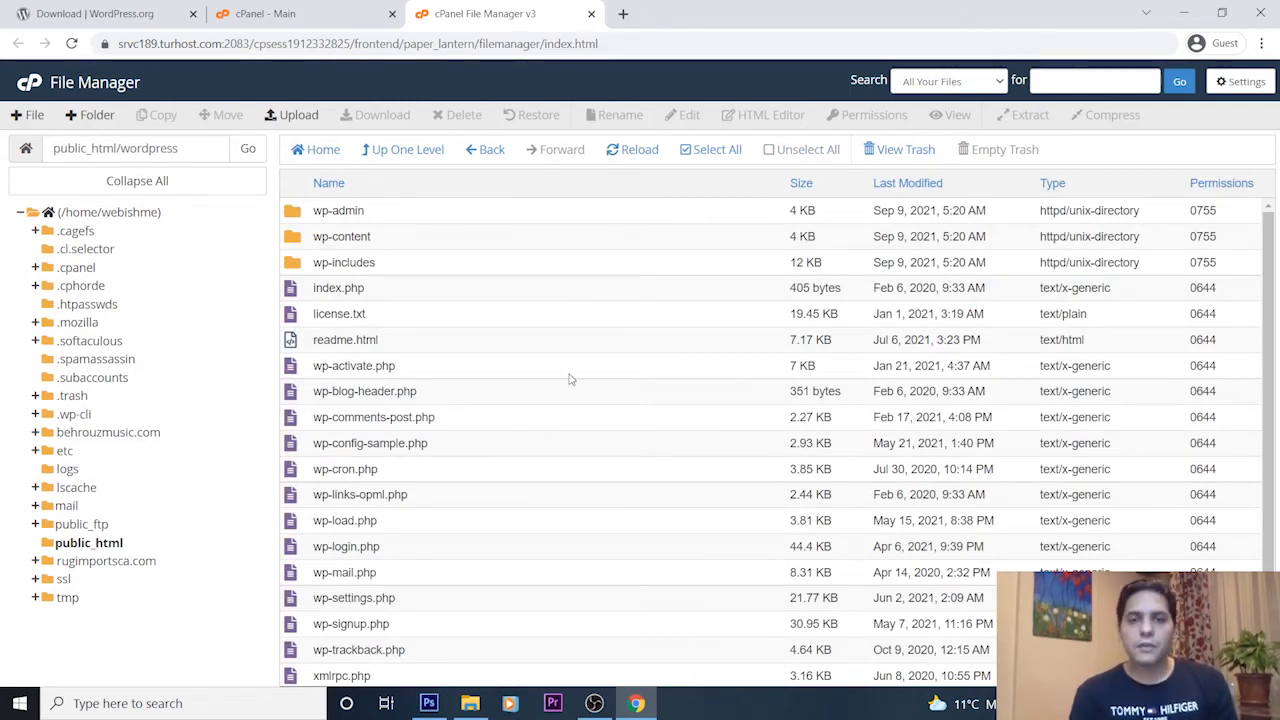
click(477, 154)
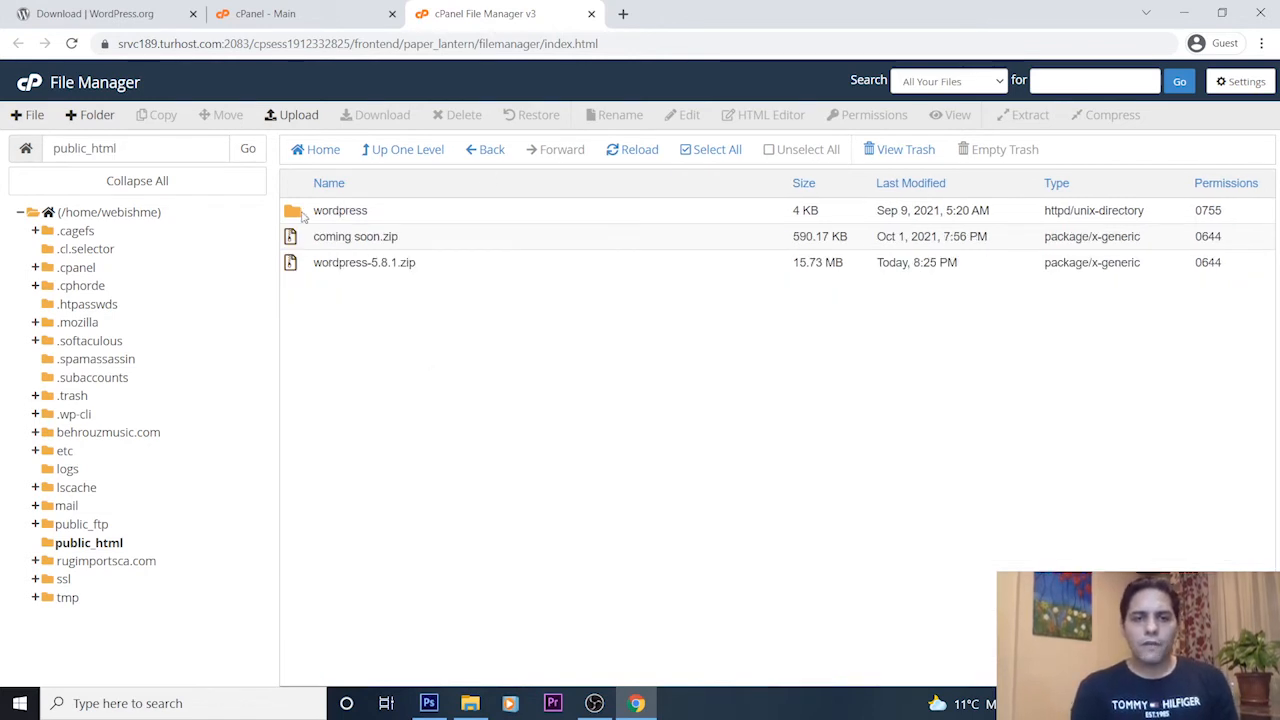
double_click(300, 214)
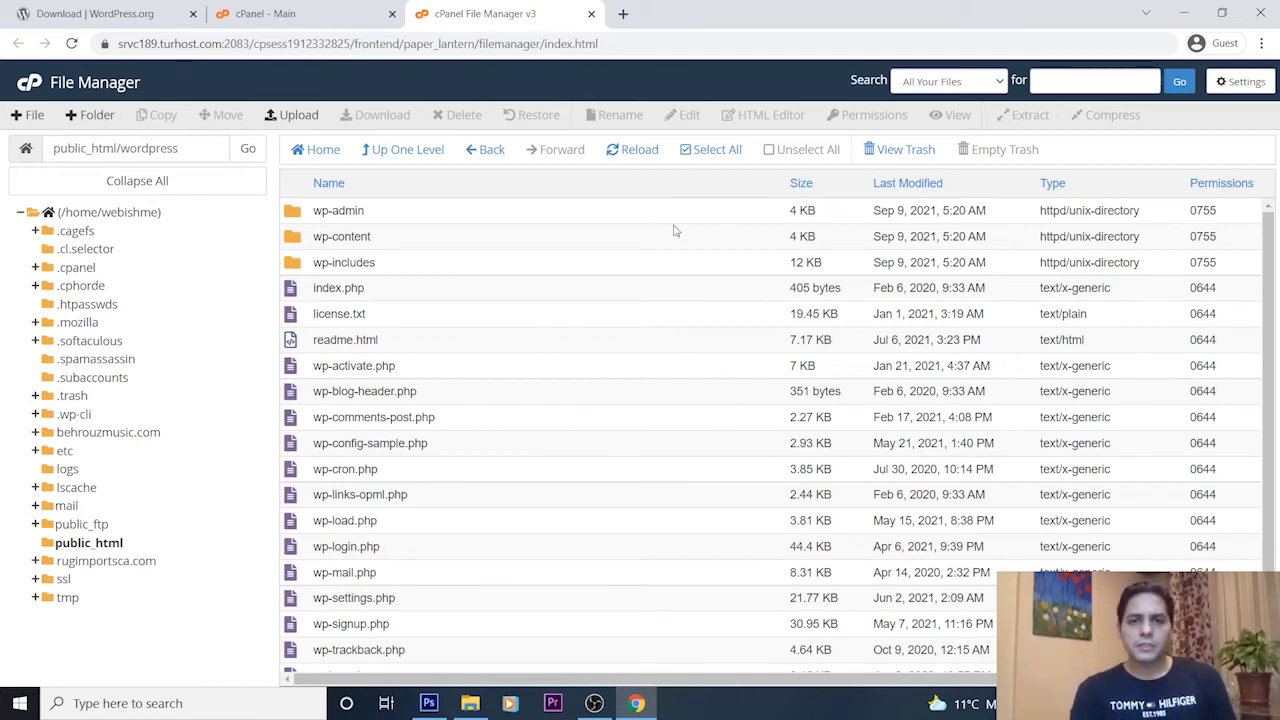
click(705, 151)
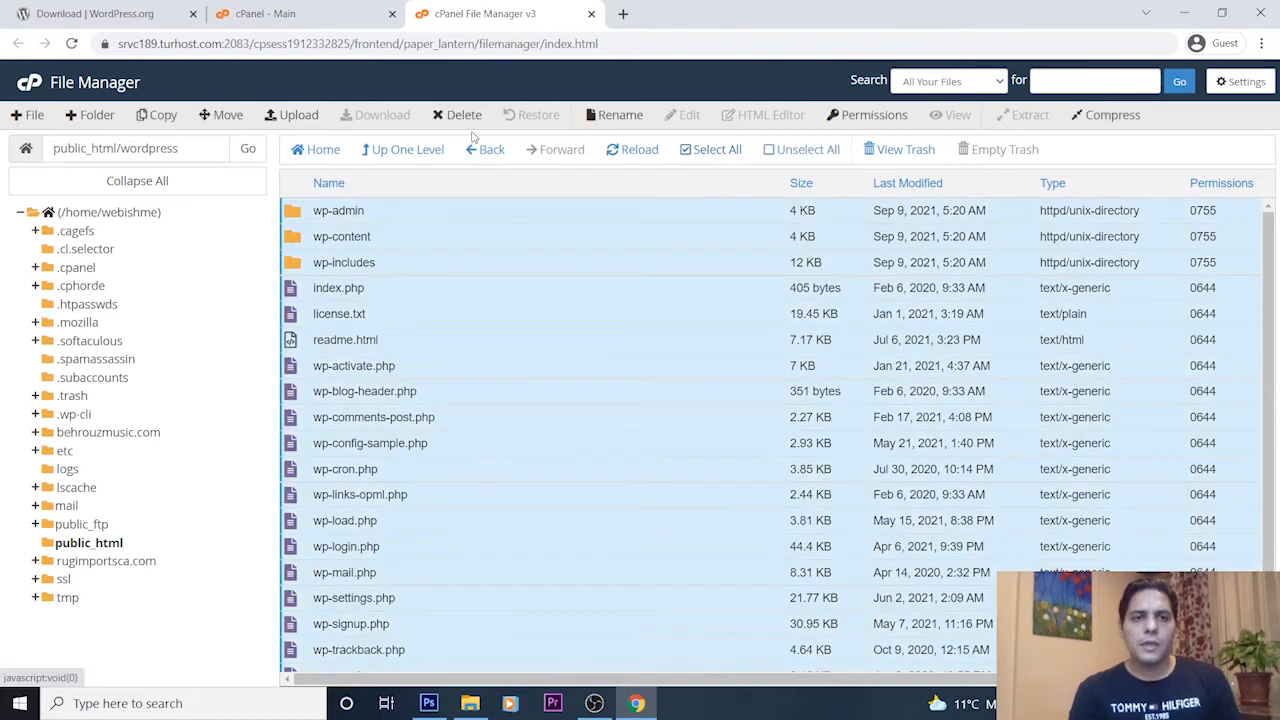
click(226, 115)
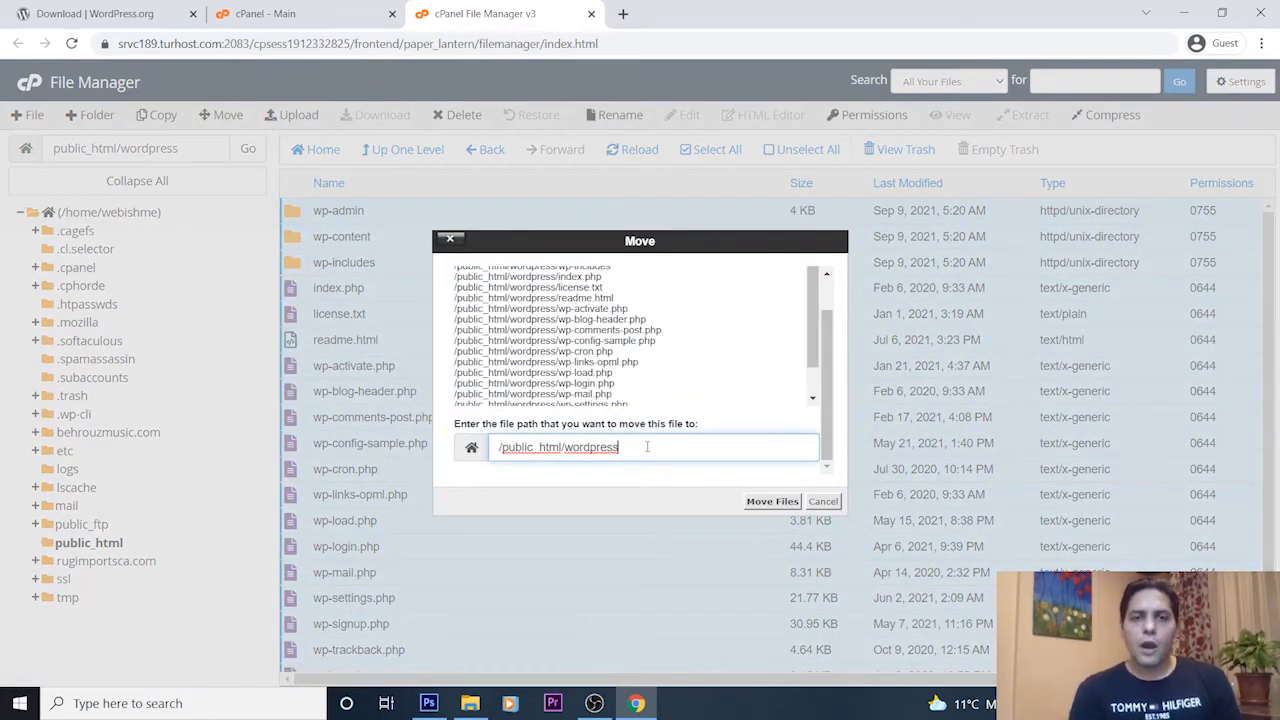
key(BackSpace)
key(BackSpace)
key(BackSpace)
key(BackSpace)
key(BackSpace)
key(BackSpace)
key(BackSpace)
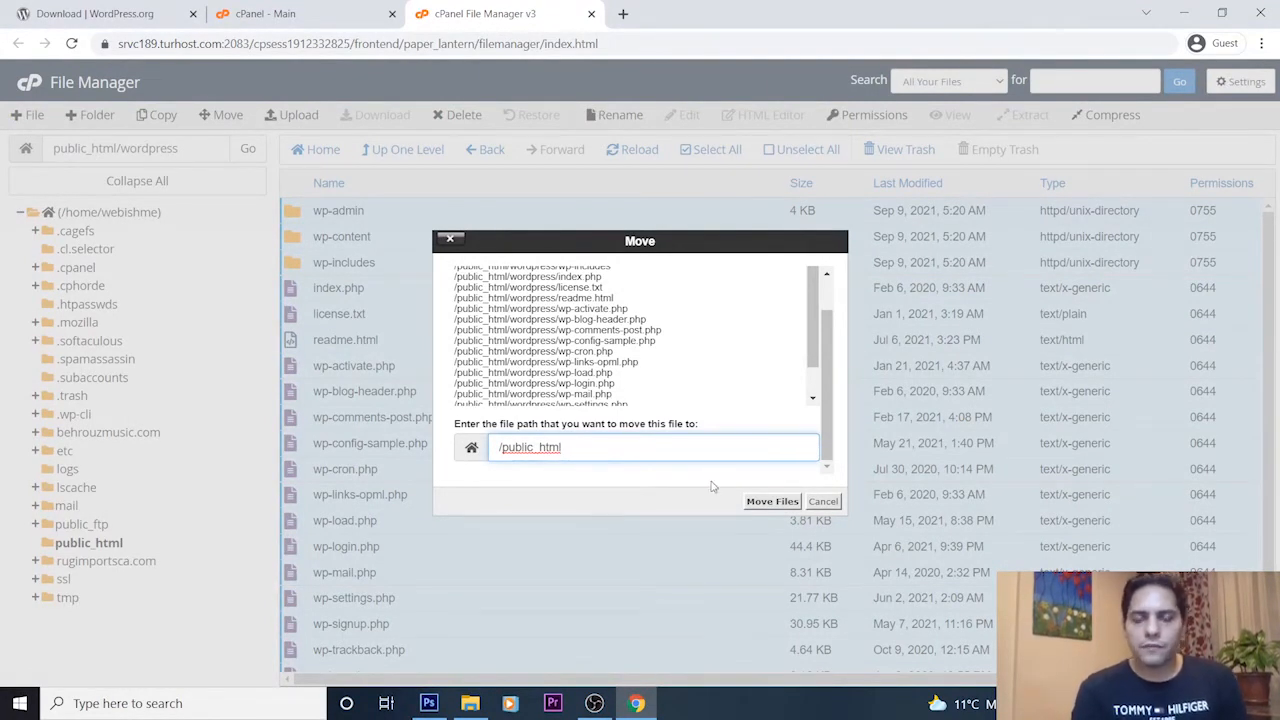
click(762, 502)
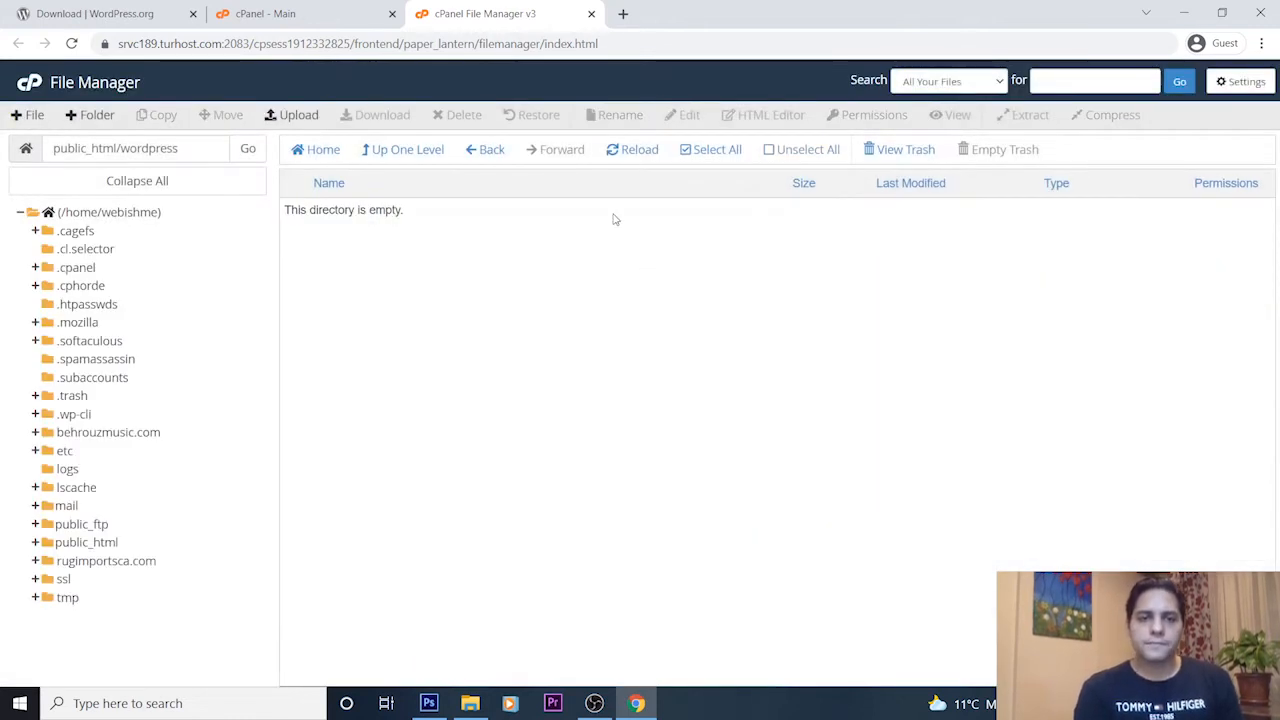
Confirm the wordpress folder is now empty and return to public_html
click(409, 151)
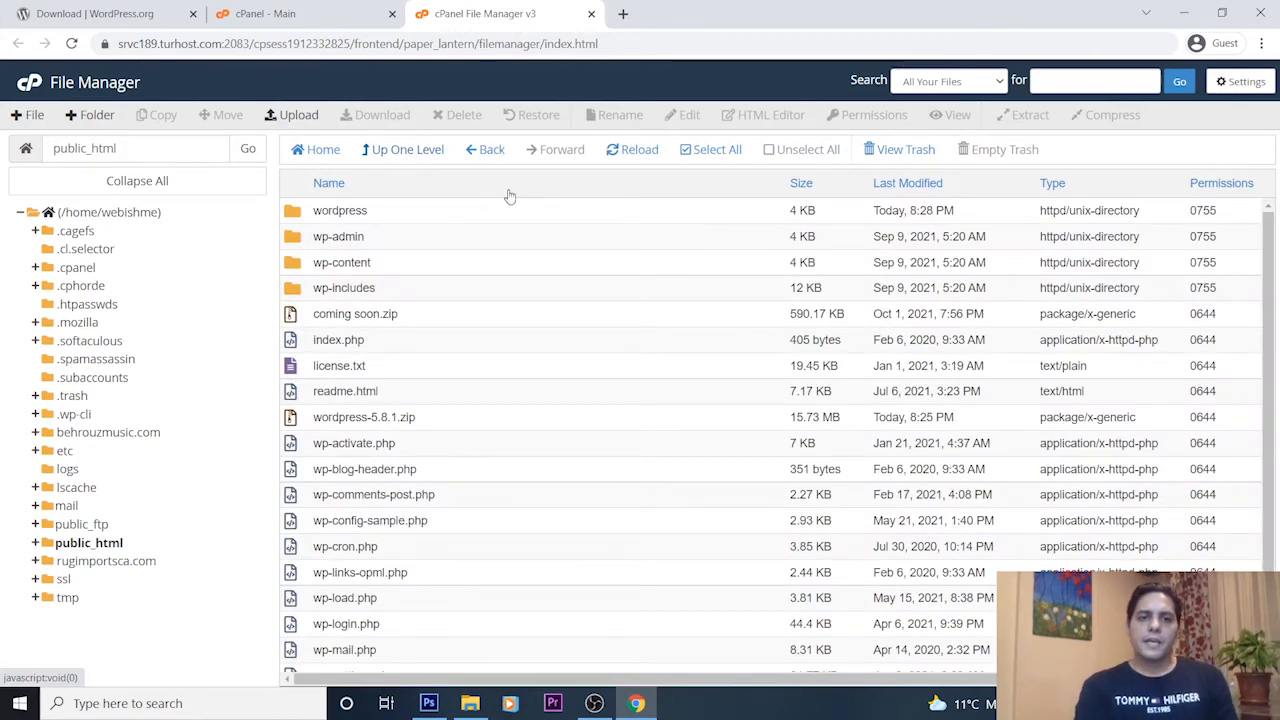
double_click(305, 214)
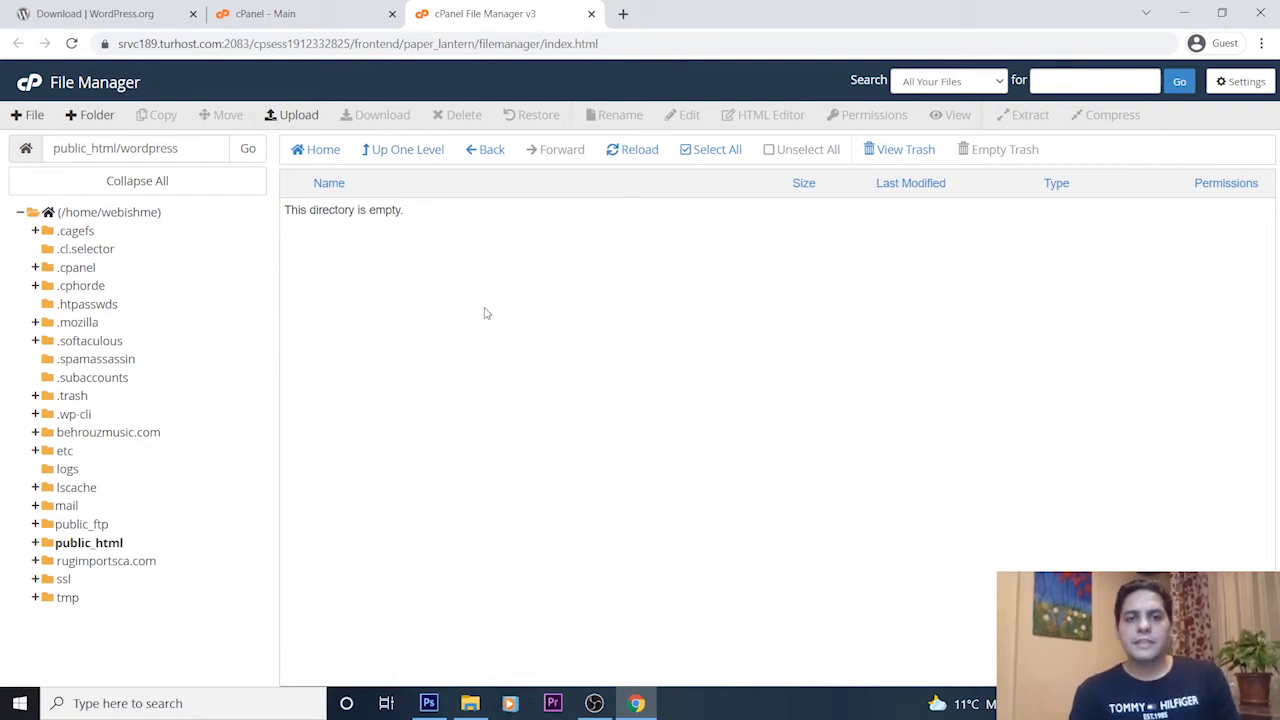
click(422, 152)
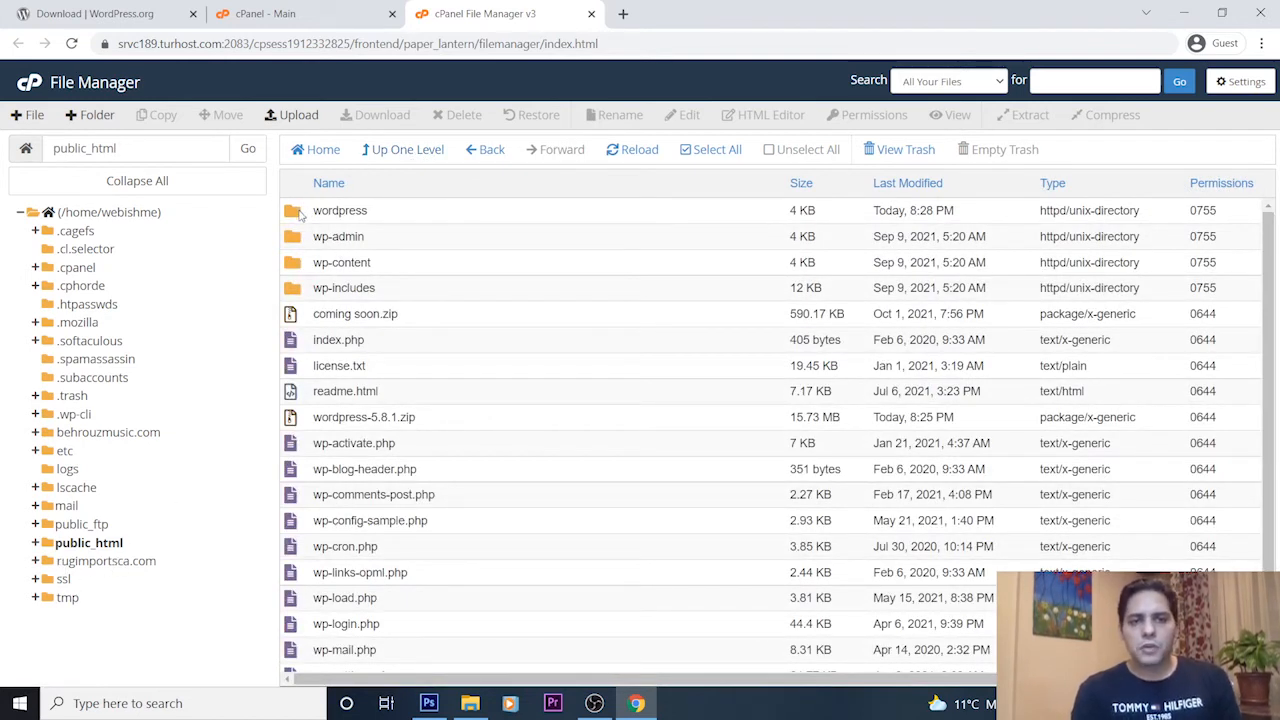
Permanently delete the empty wordpress folder, skipping the trash
click(301, 213)
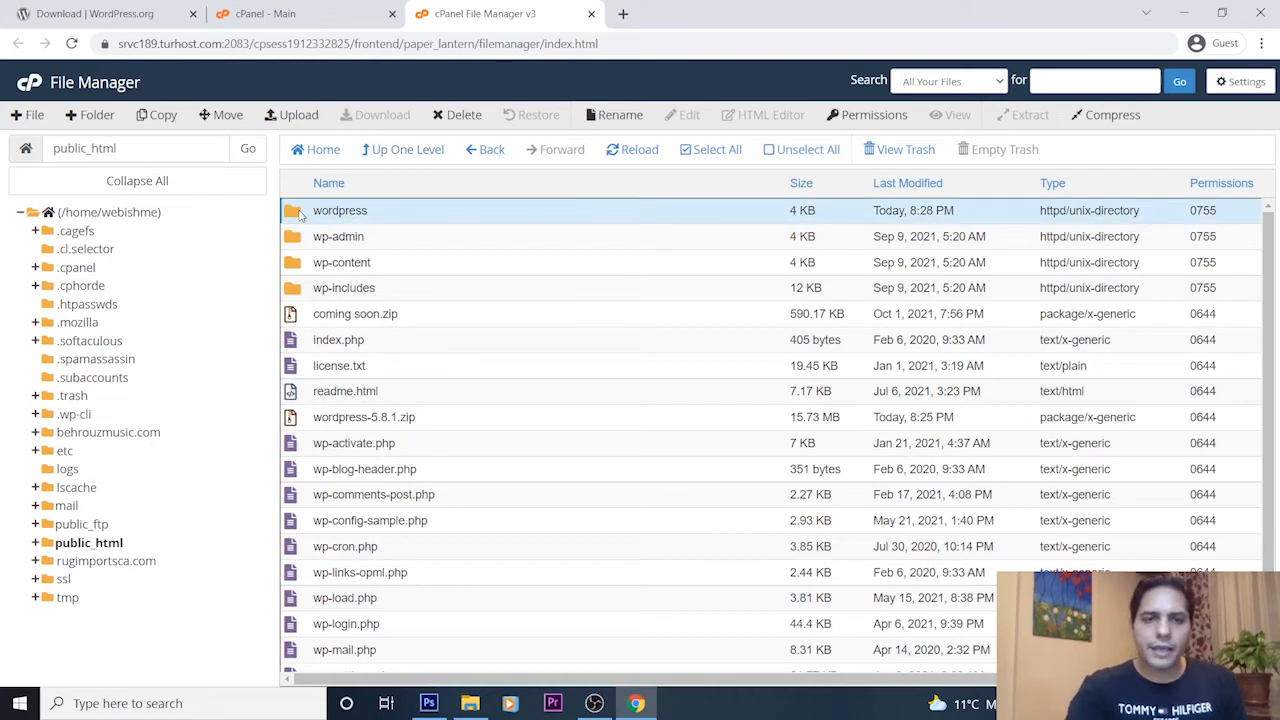
key(Delete)
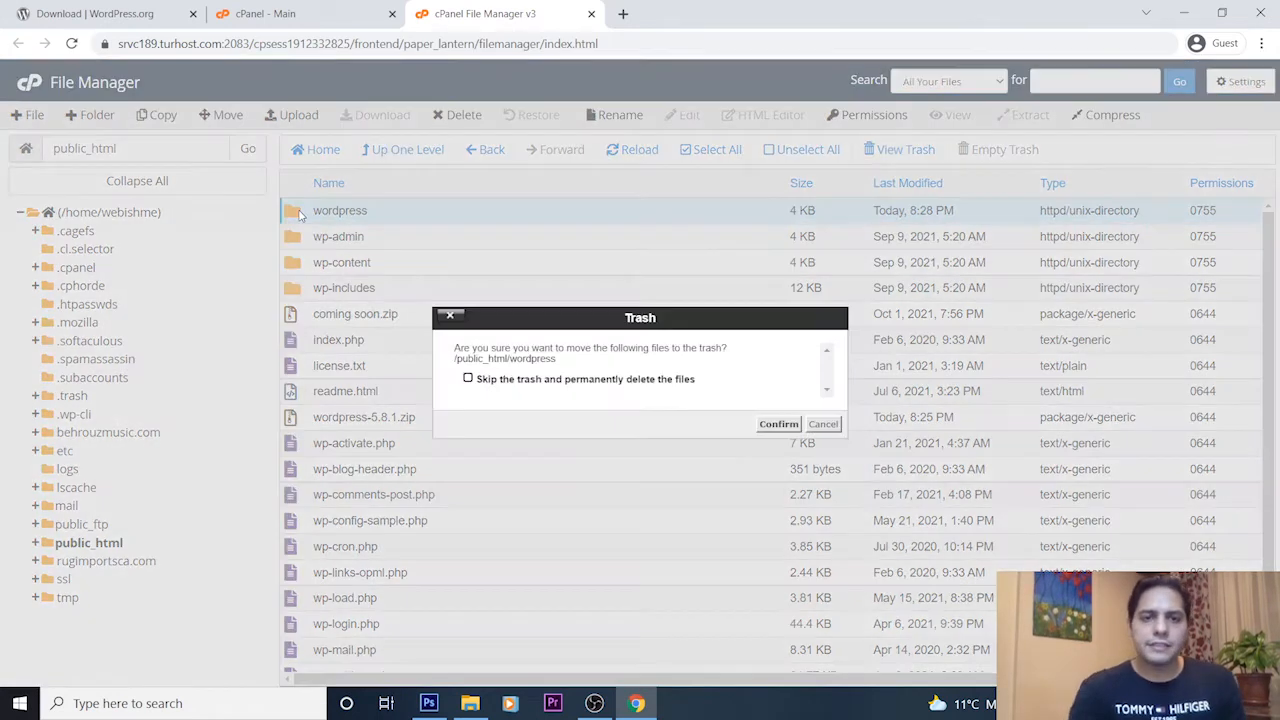
click(468, 378)
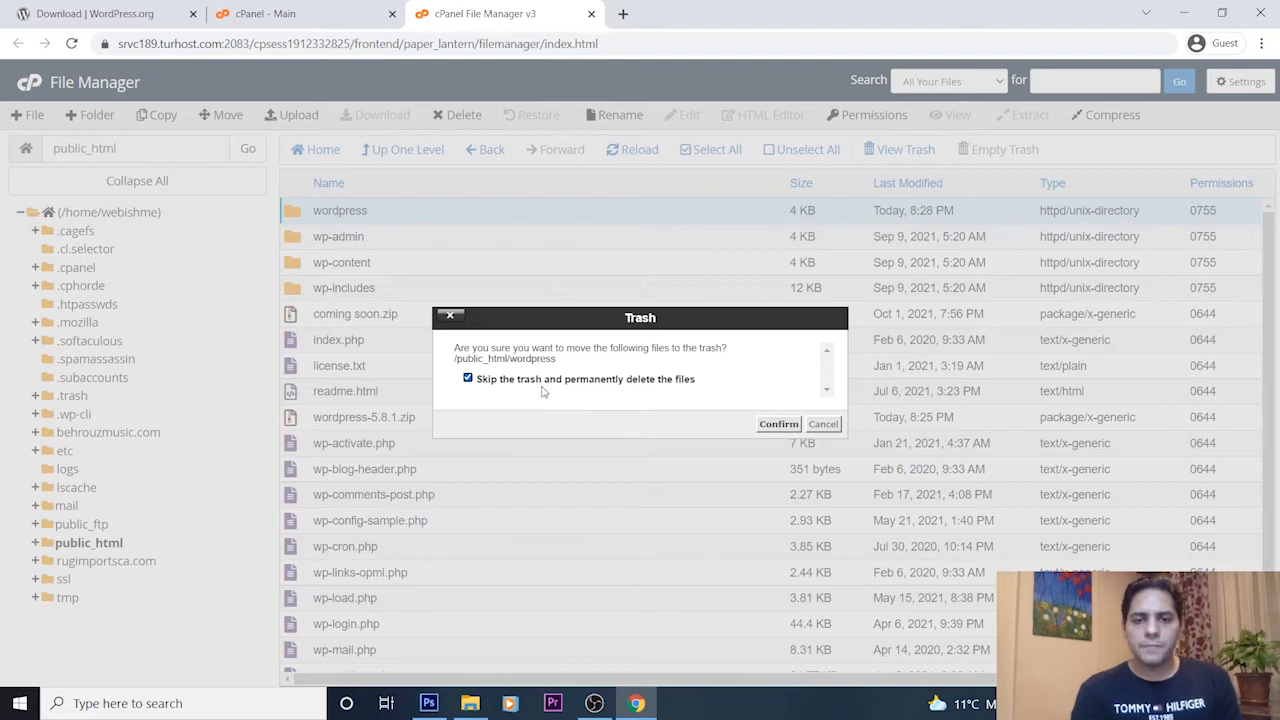
click(772, 426)
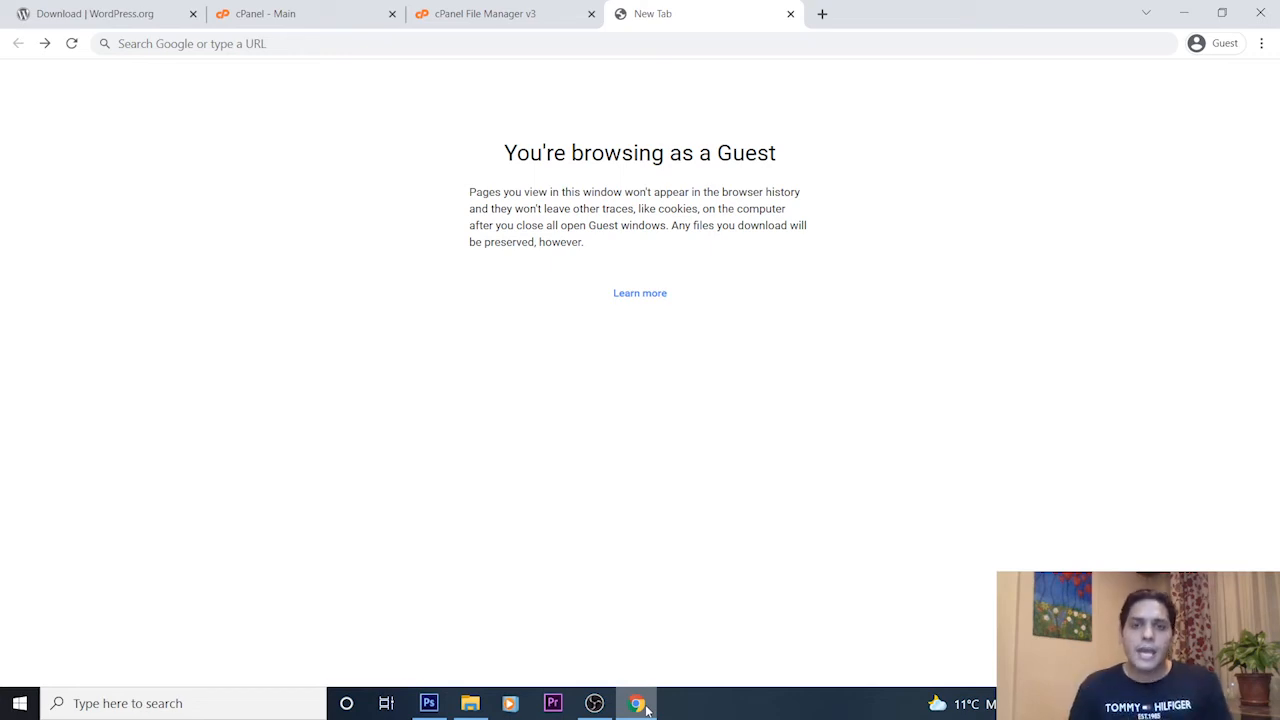
Load webishmedia.com in the new tab to reach the WordPress setup page
click(313, 42)
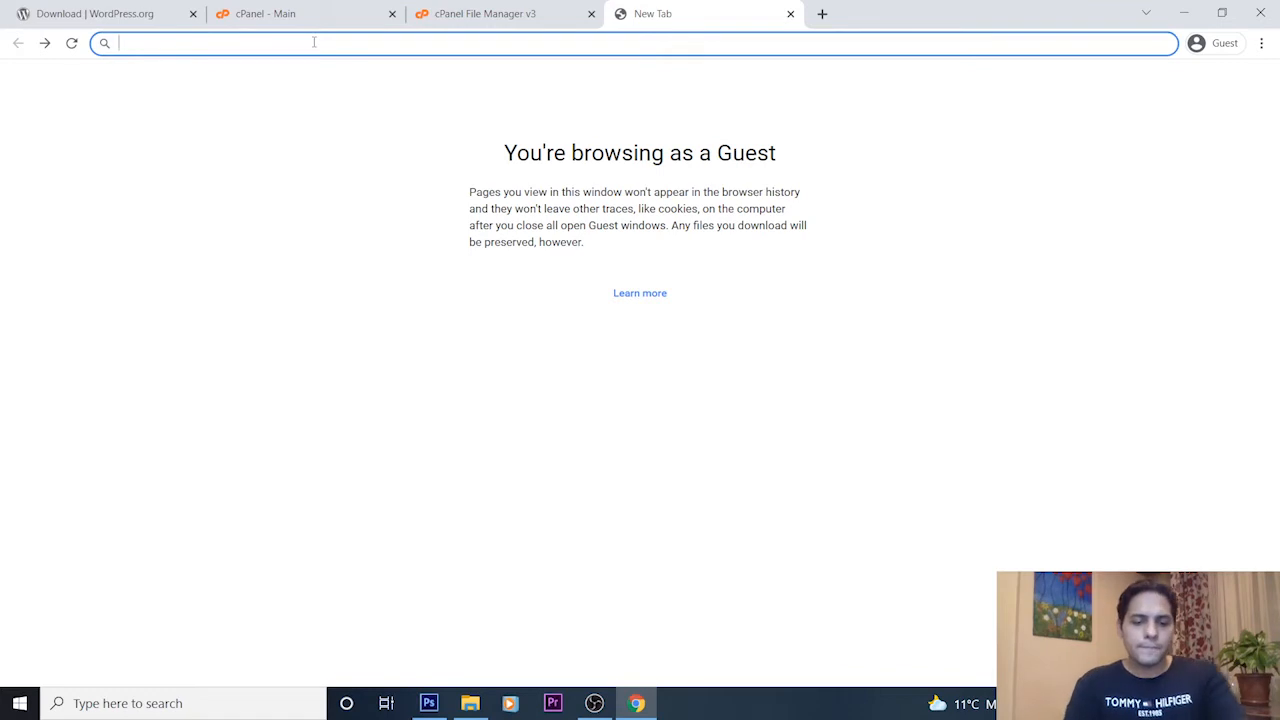
text(w)
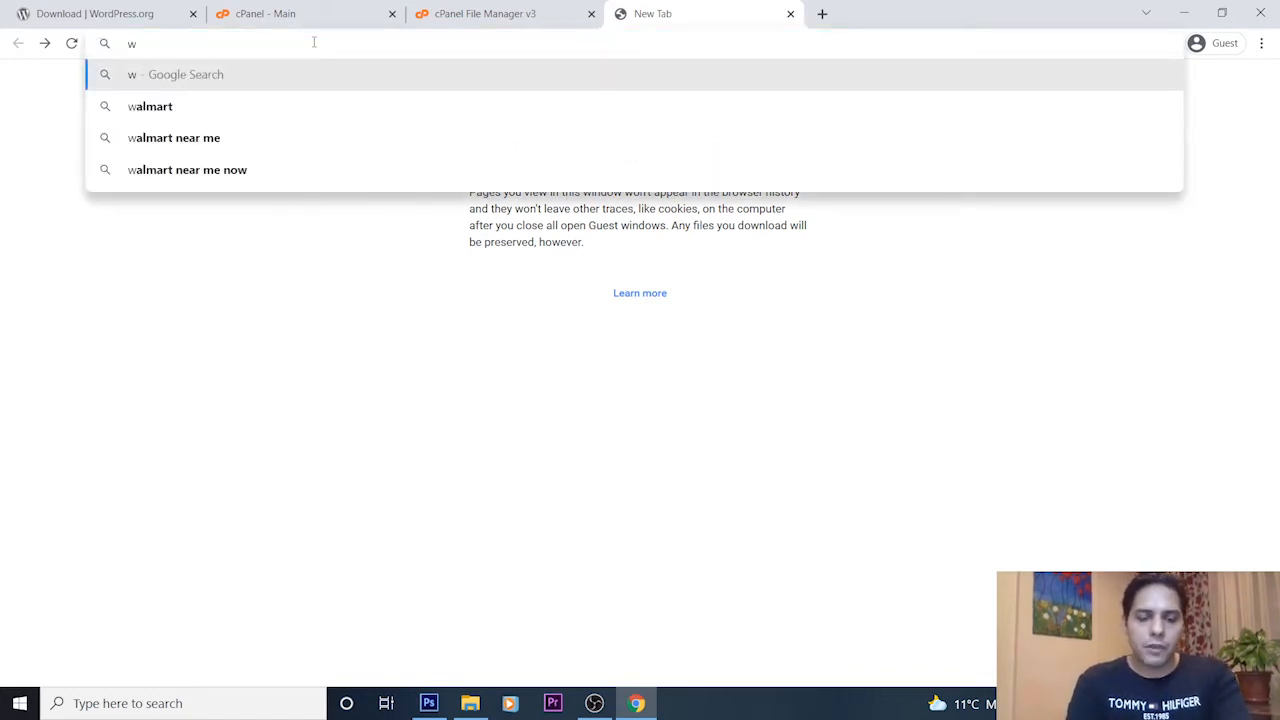
text(ebis)
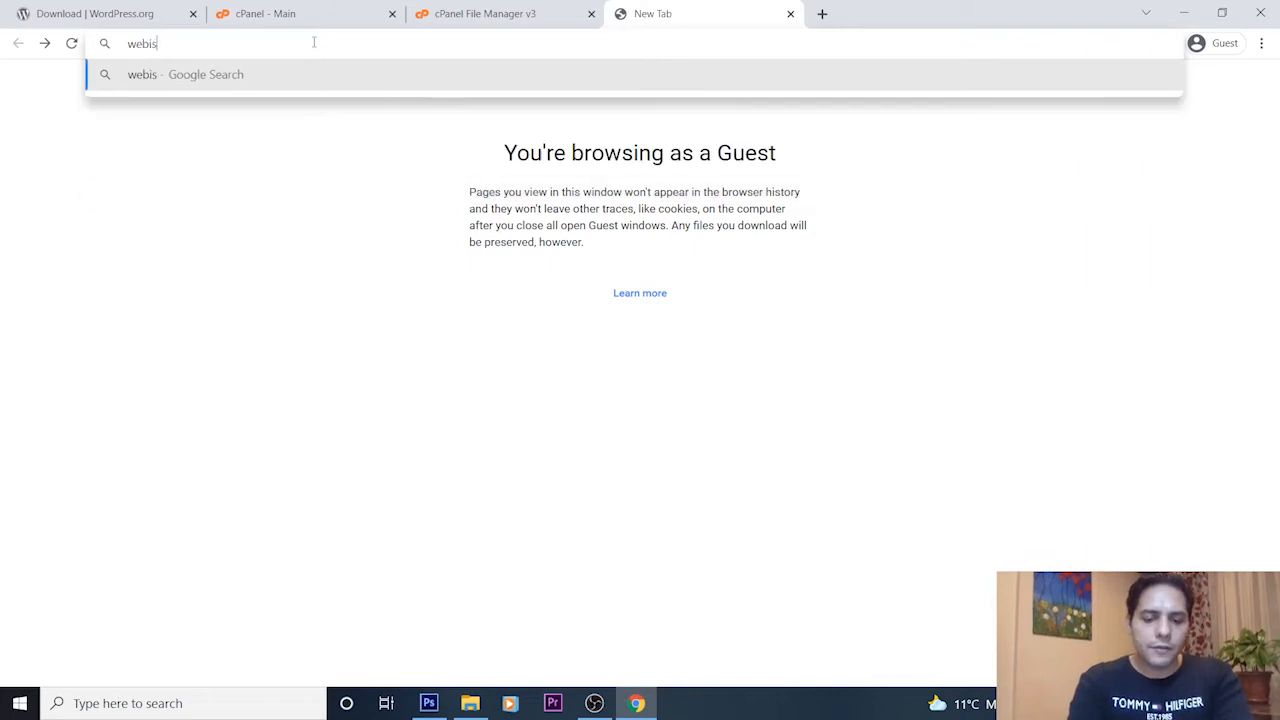
text(hmedia.)
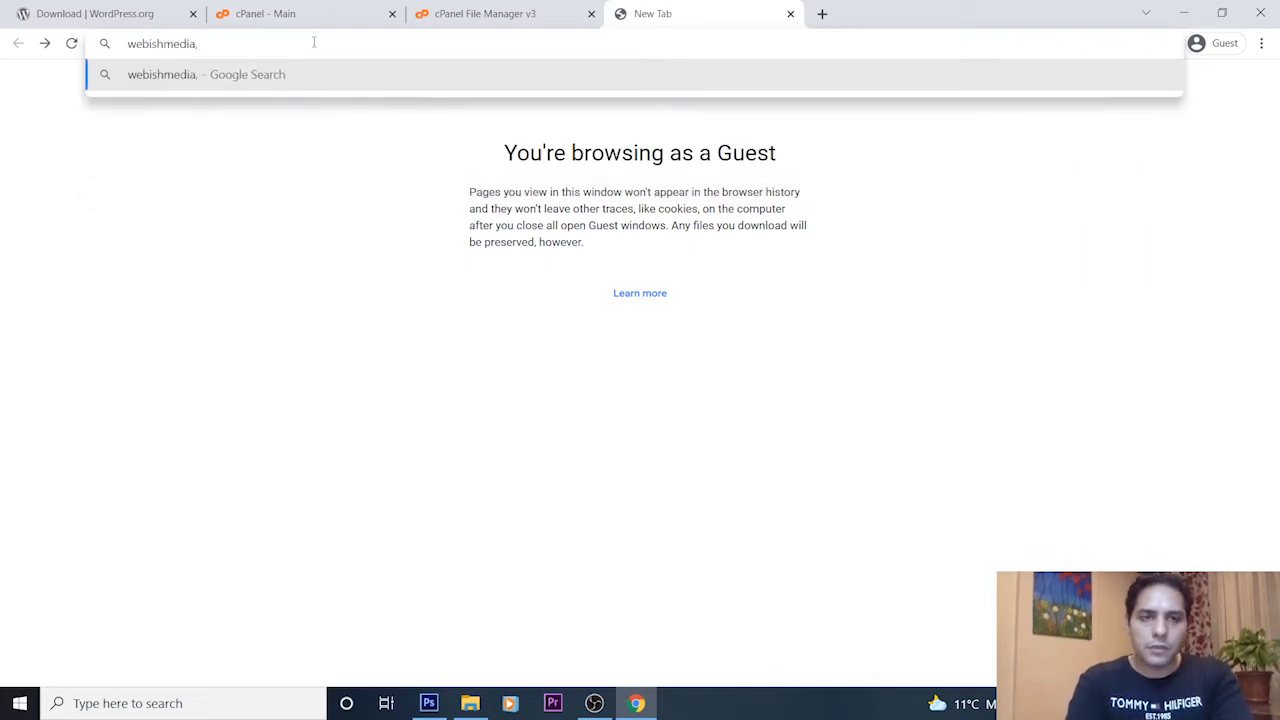
key(BackSpace)
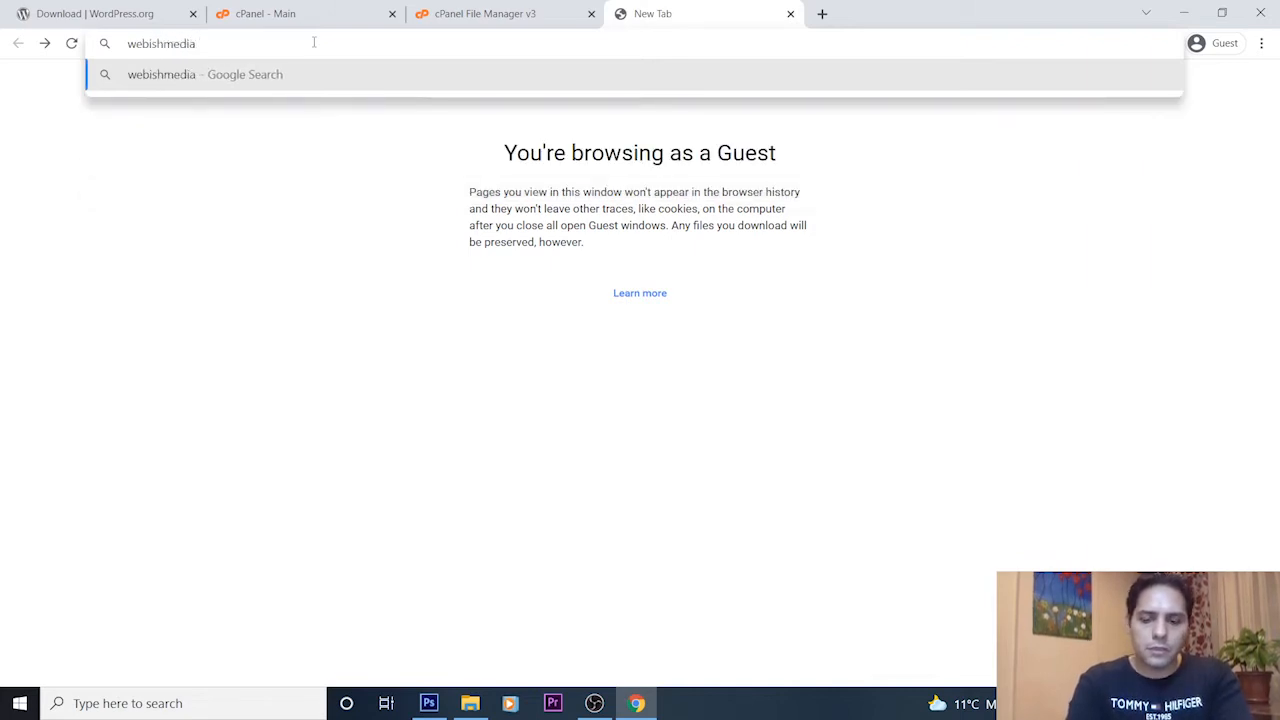
text(.com)
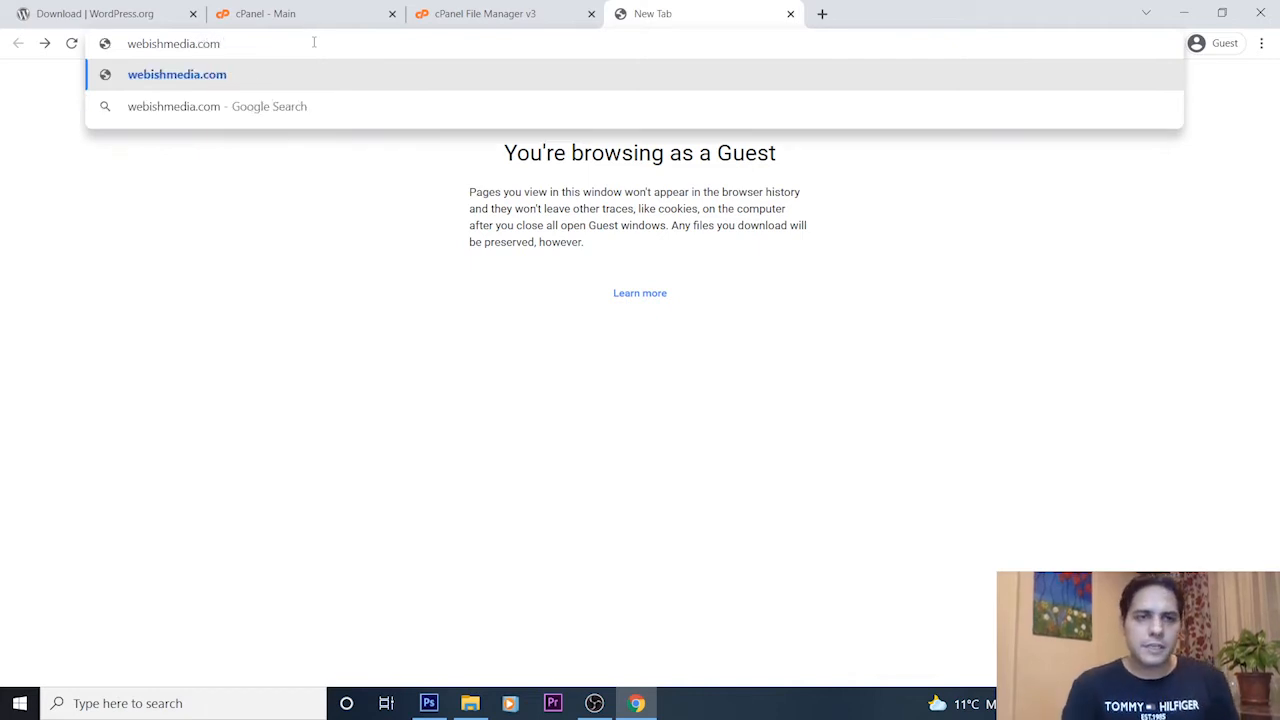
key(Return)
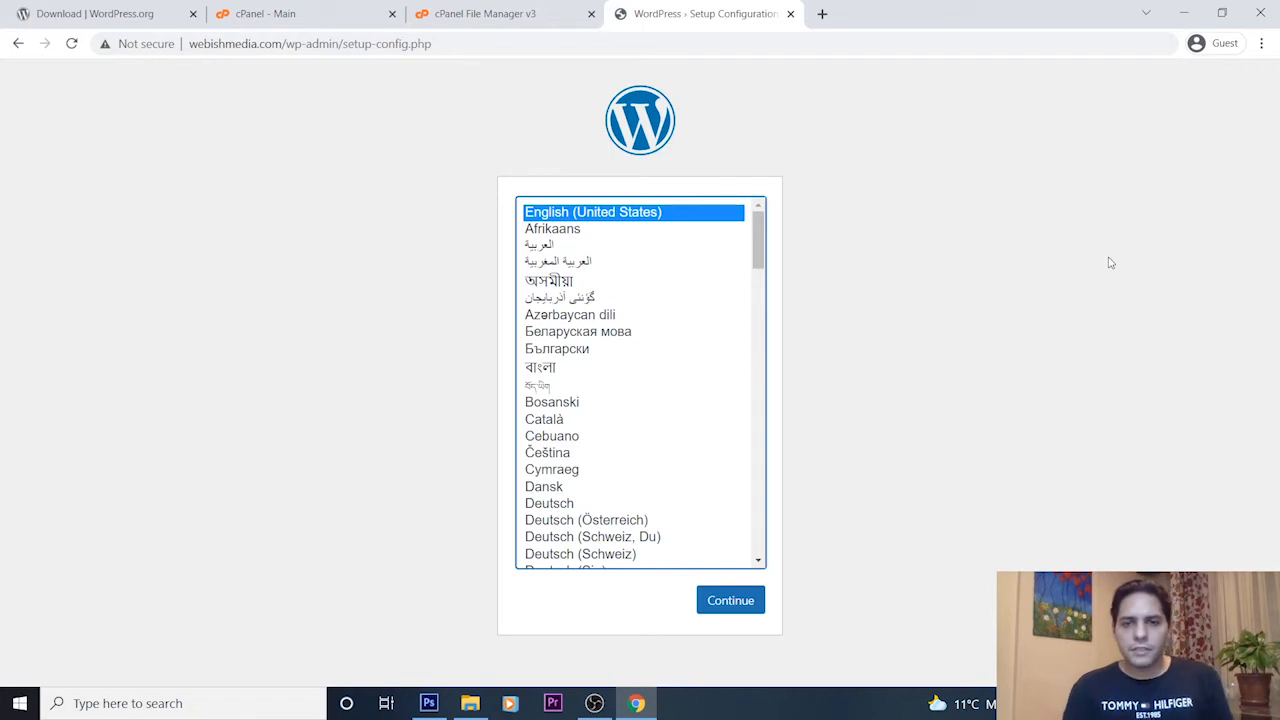
Keep English (United States) as the installer language and proceed to the database details form
scroll(765, 385, down, 6)
drag(760, 372, 785, 245)
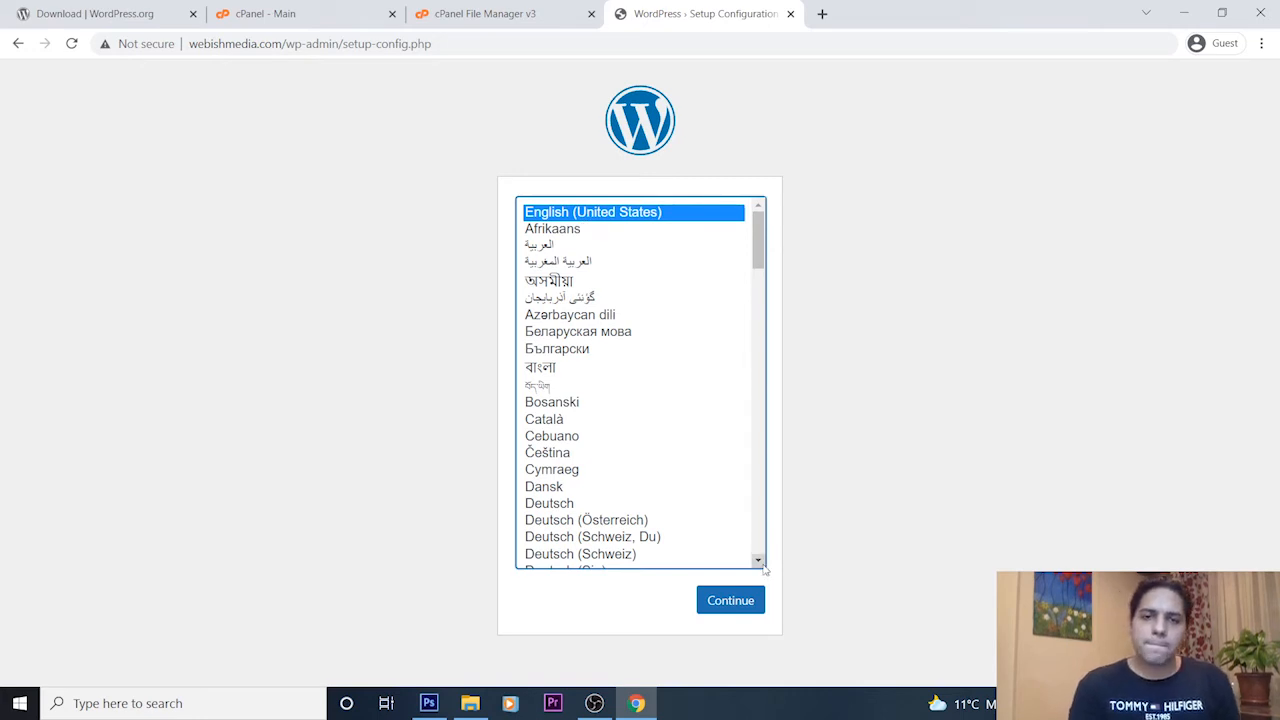
click(723, 603)
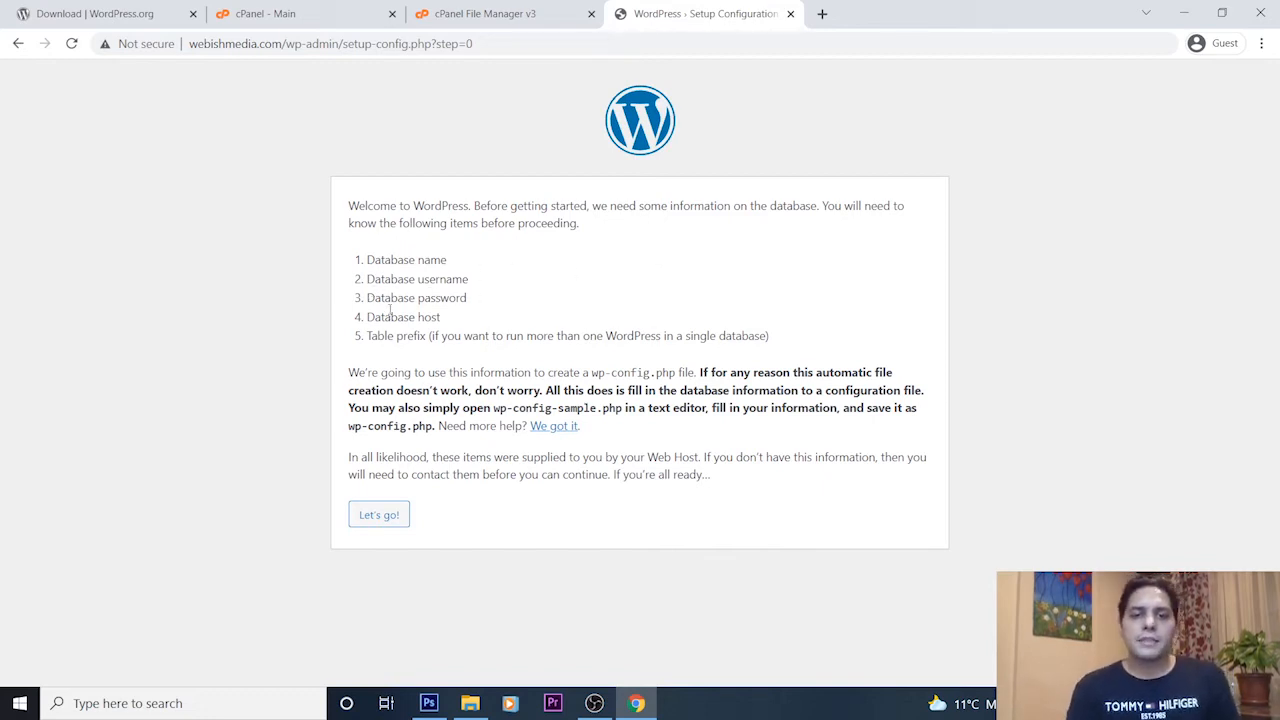
click(379, 515)
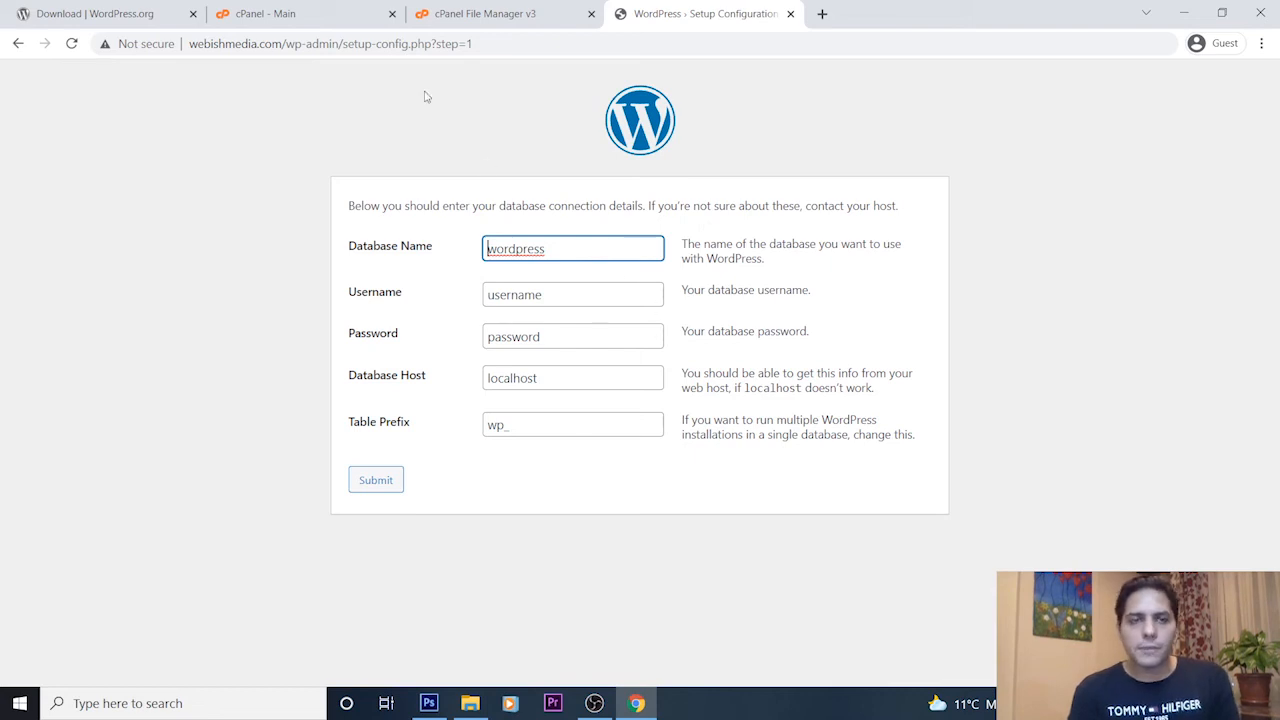
Open the MySQL Database Wizard from the Databases section of the cPanel dashboard
click(292, 20)
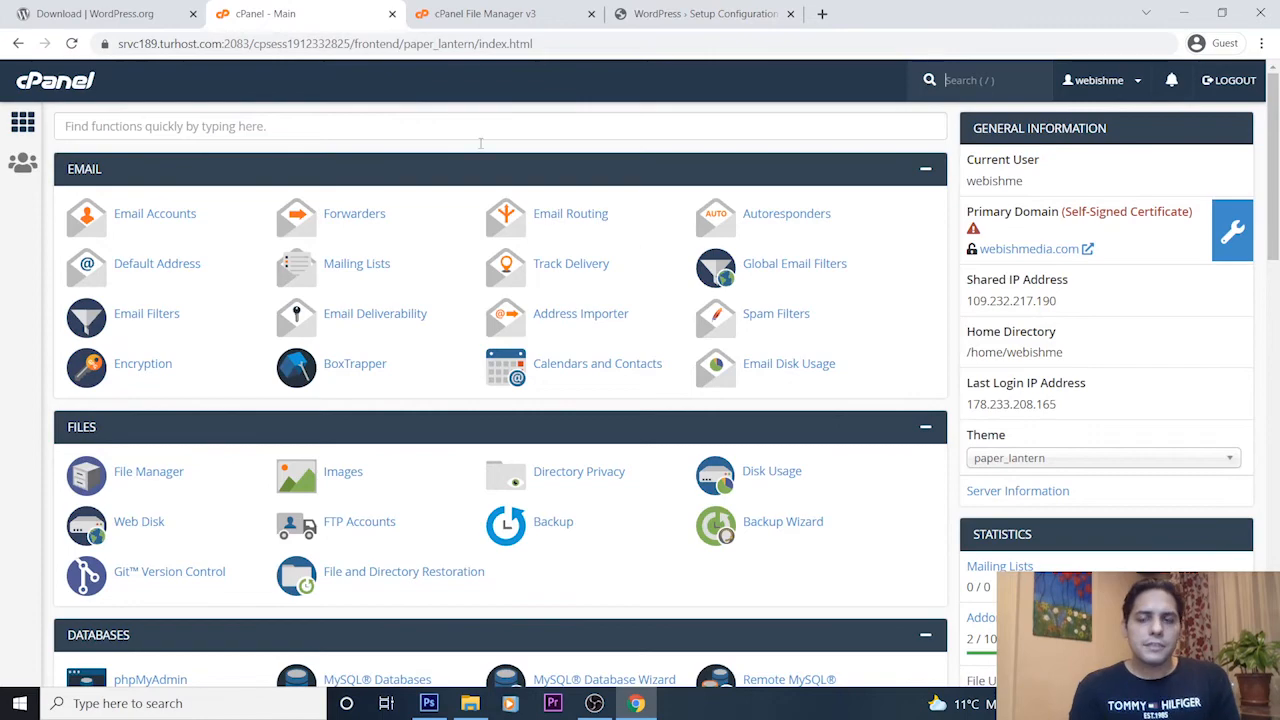
scroll(746, 413, down, 2)
drag(1277, 172, 1279, 236)
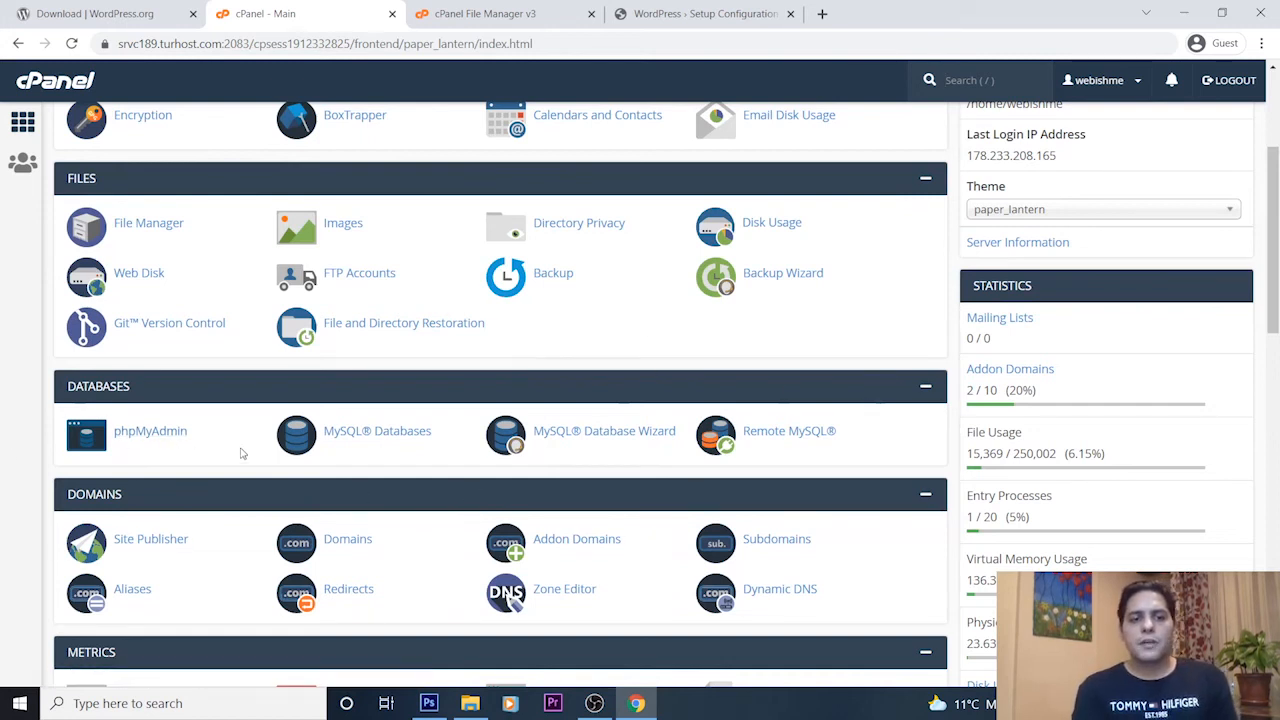
key(slash)
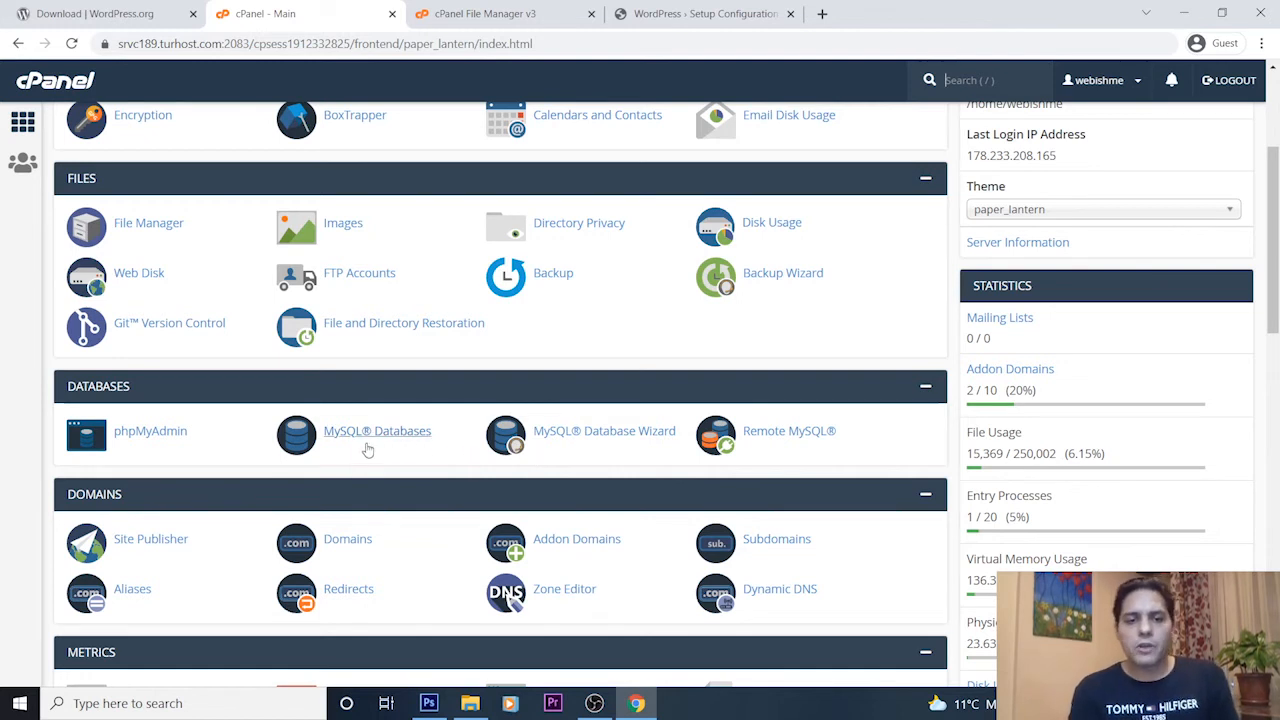
click(608, 437)
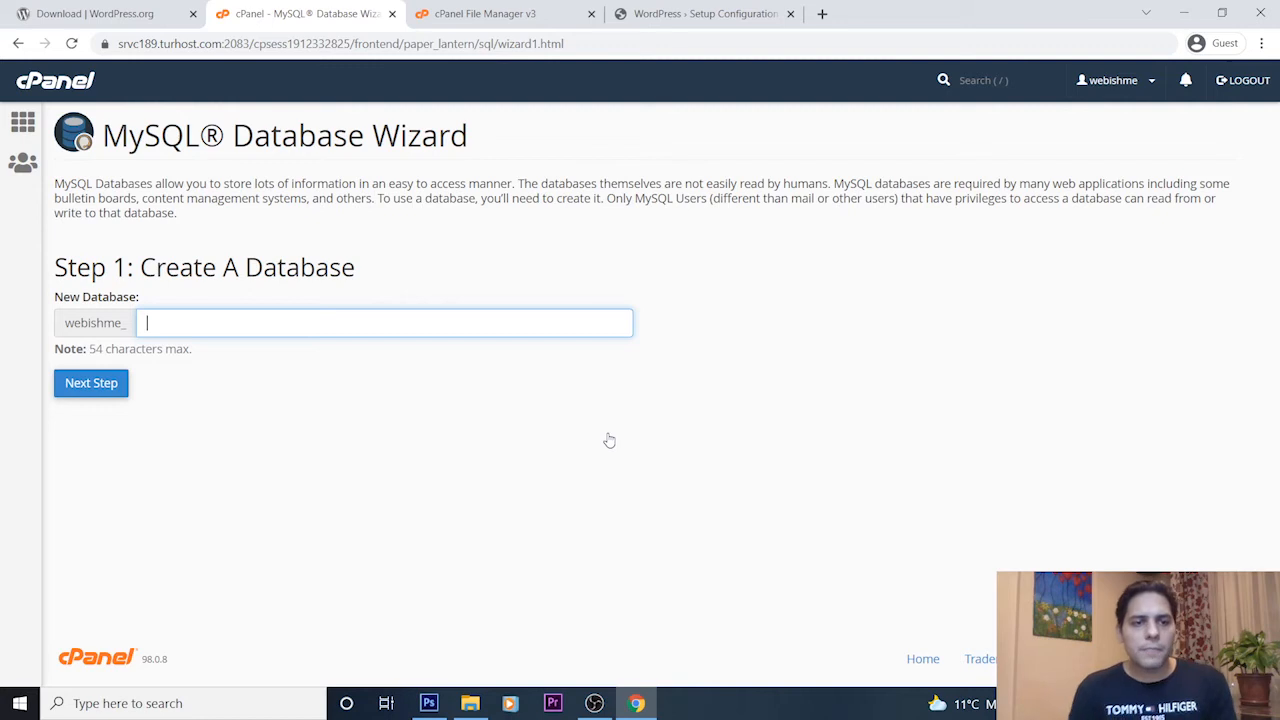
Create the database db10 (webishme_db10) and continue to the user step
text(db10)
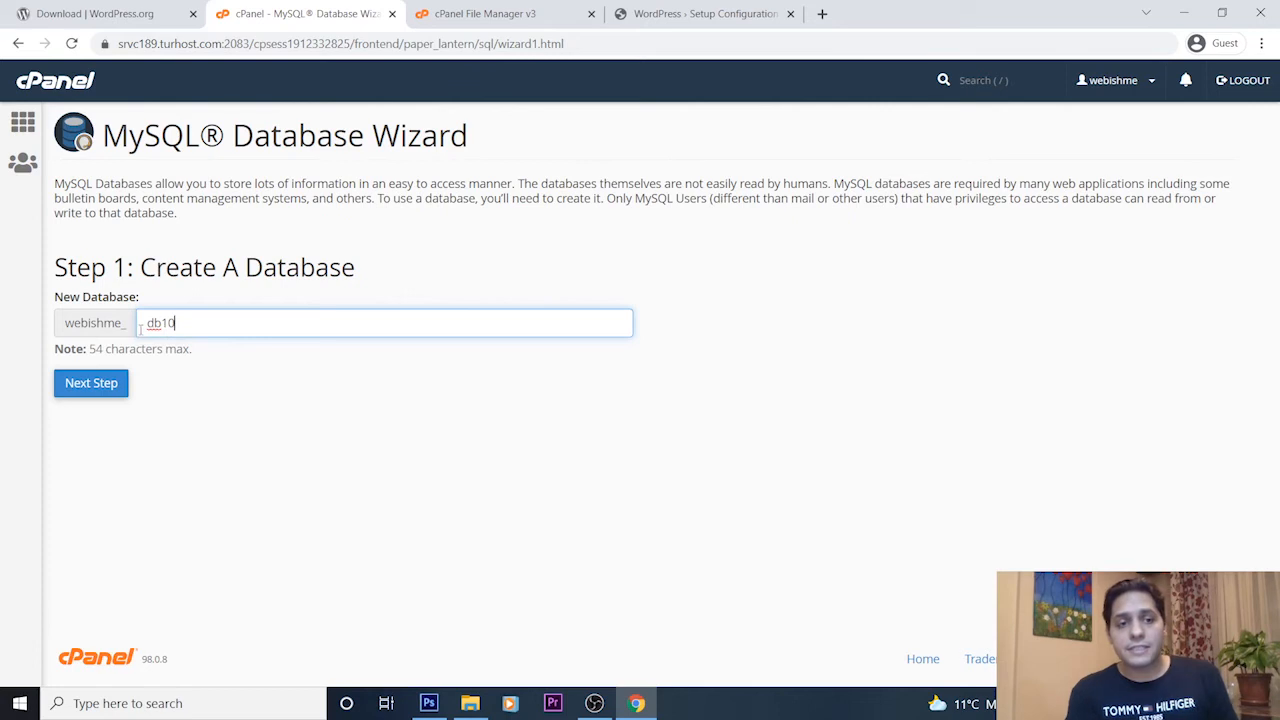
click(93, 384)
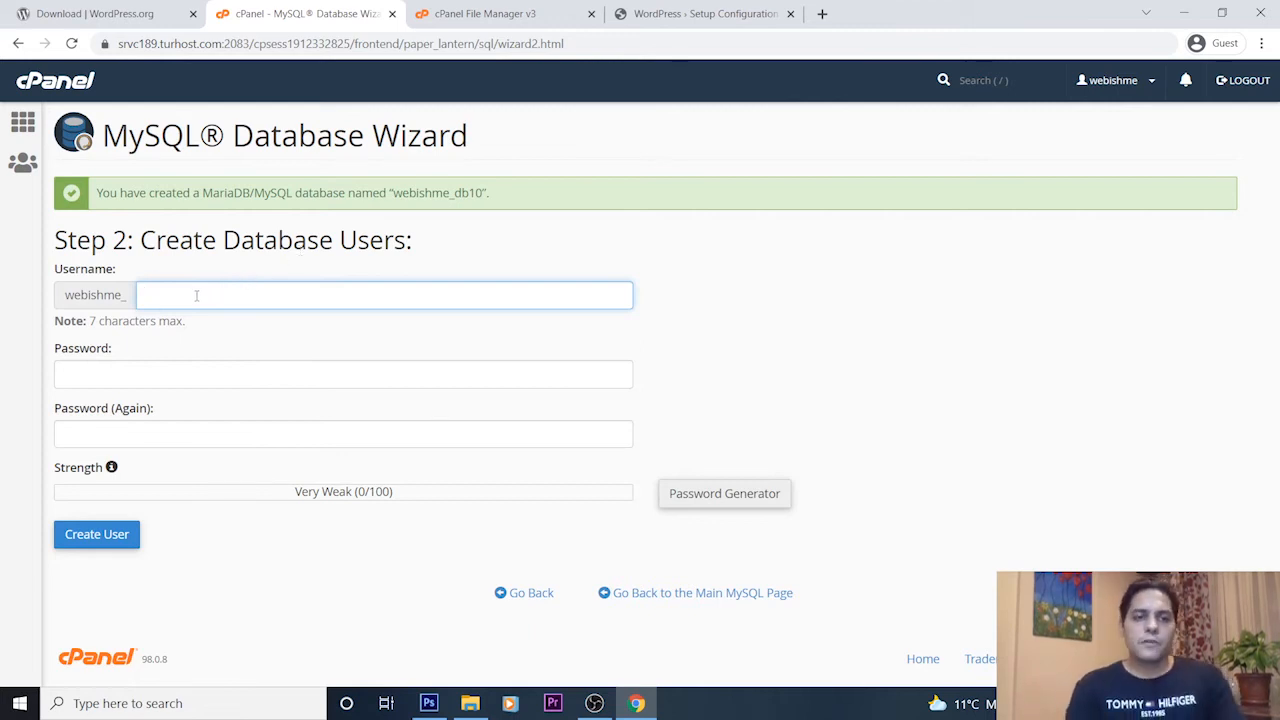
Create the MySQL user user10 with a password entered and confirmed
text(user)
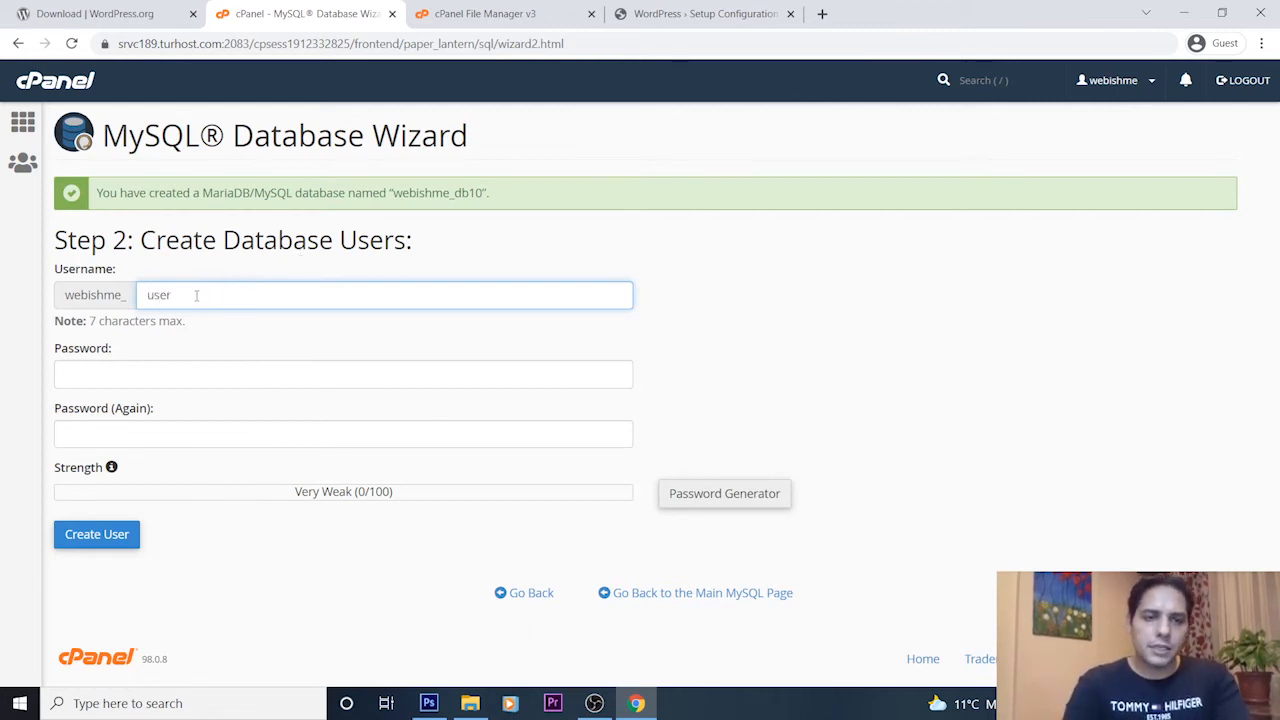
text(10)
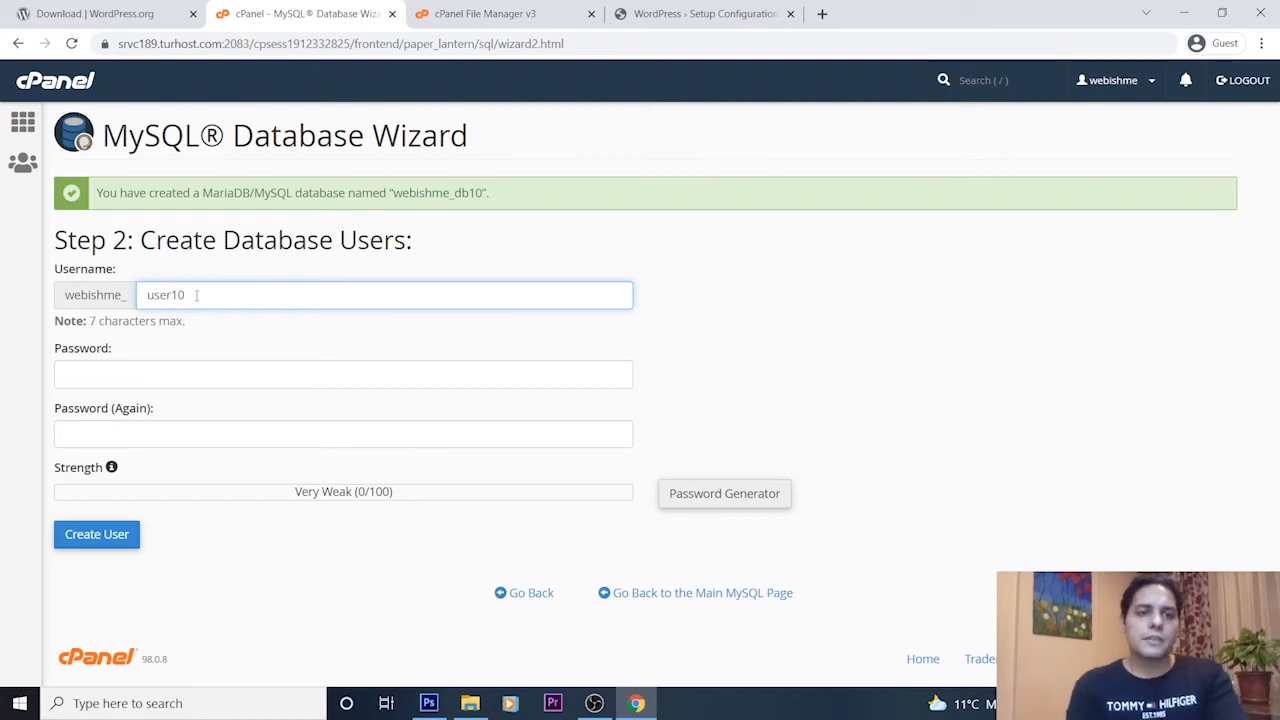
click(97, 370)
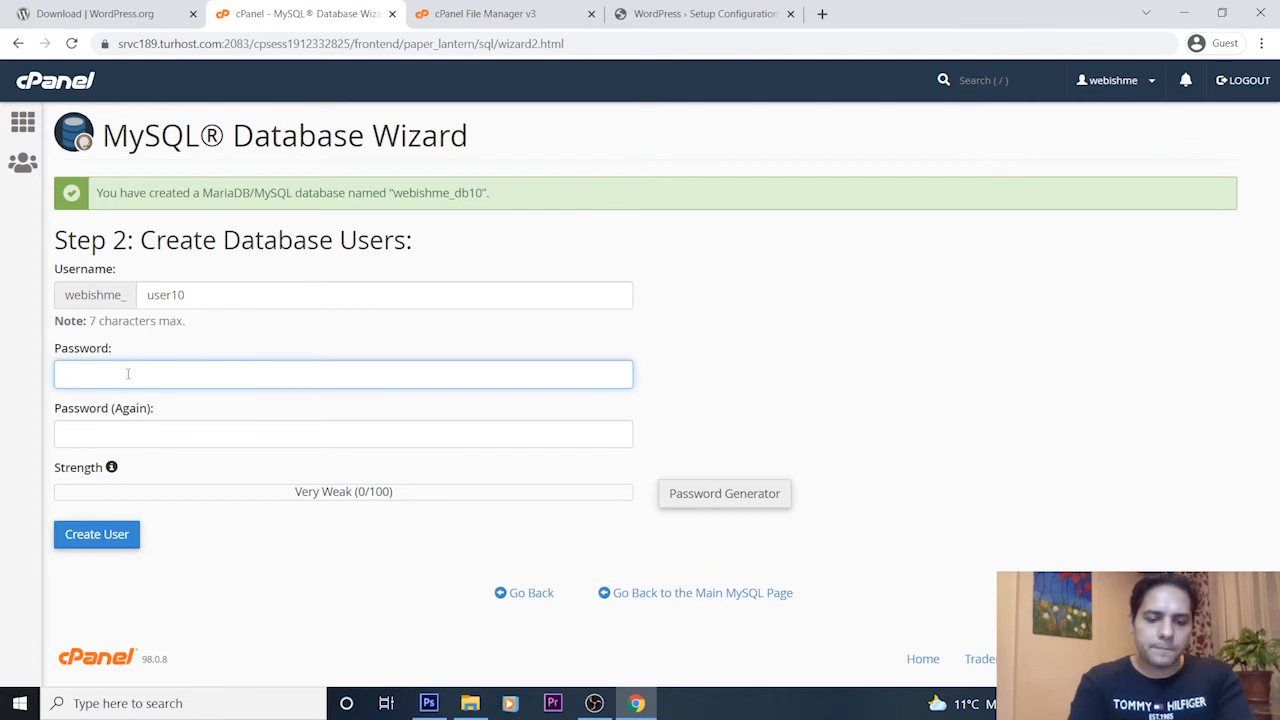
text(••••)
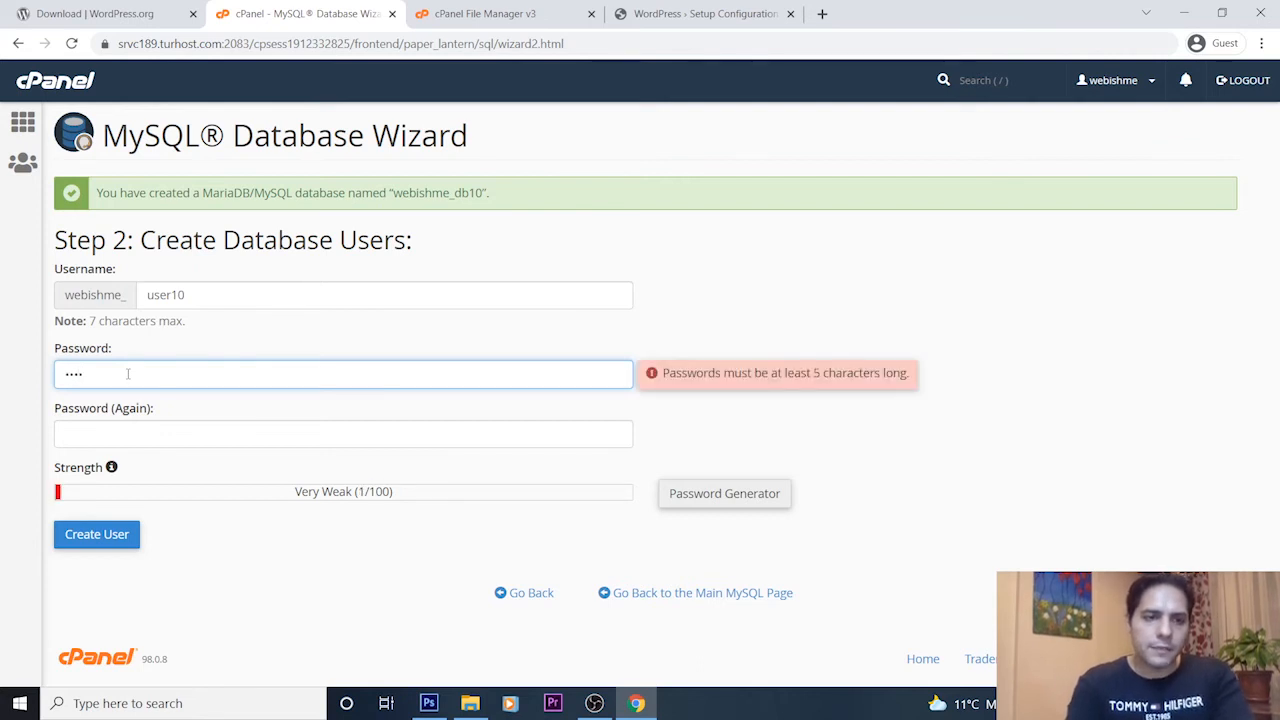
text(•••)
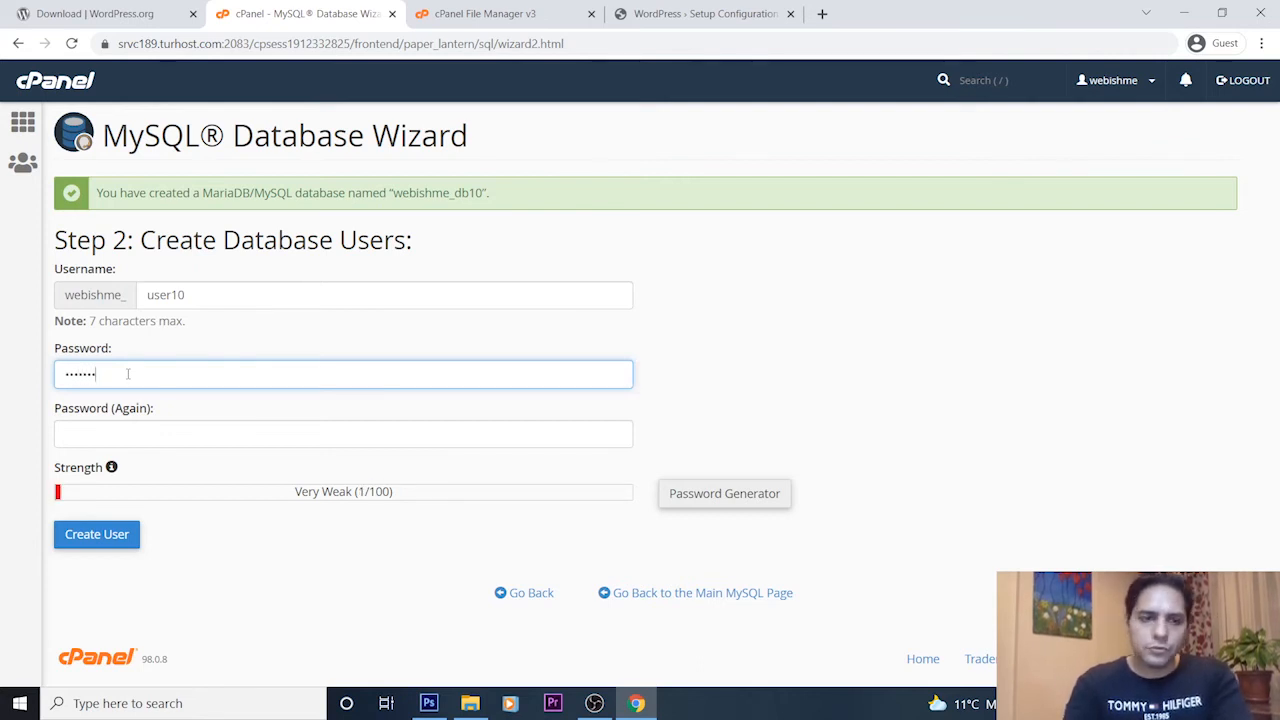
click(85, 427)
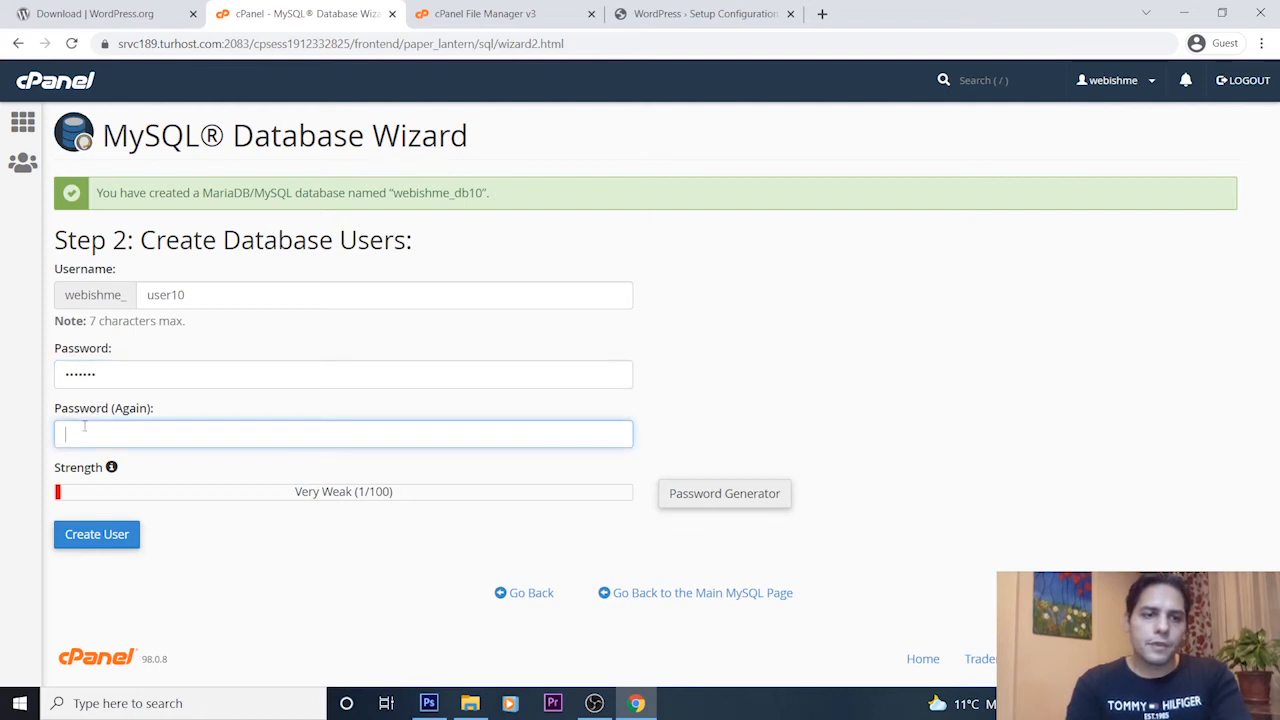
text(••••)
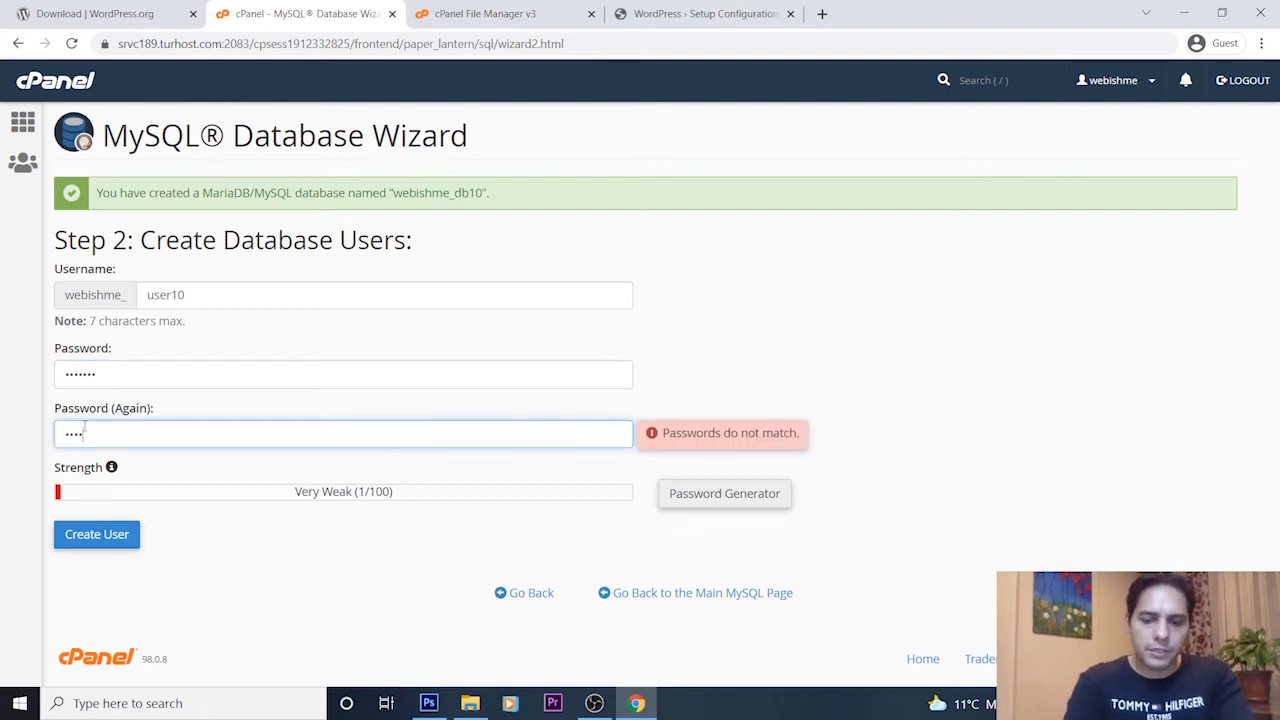
text(•••)
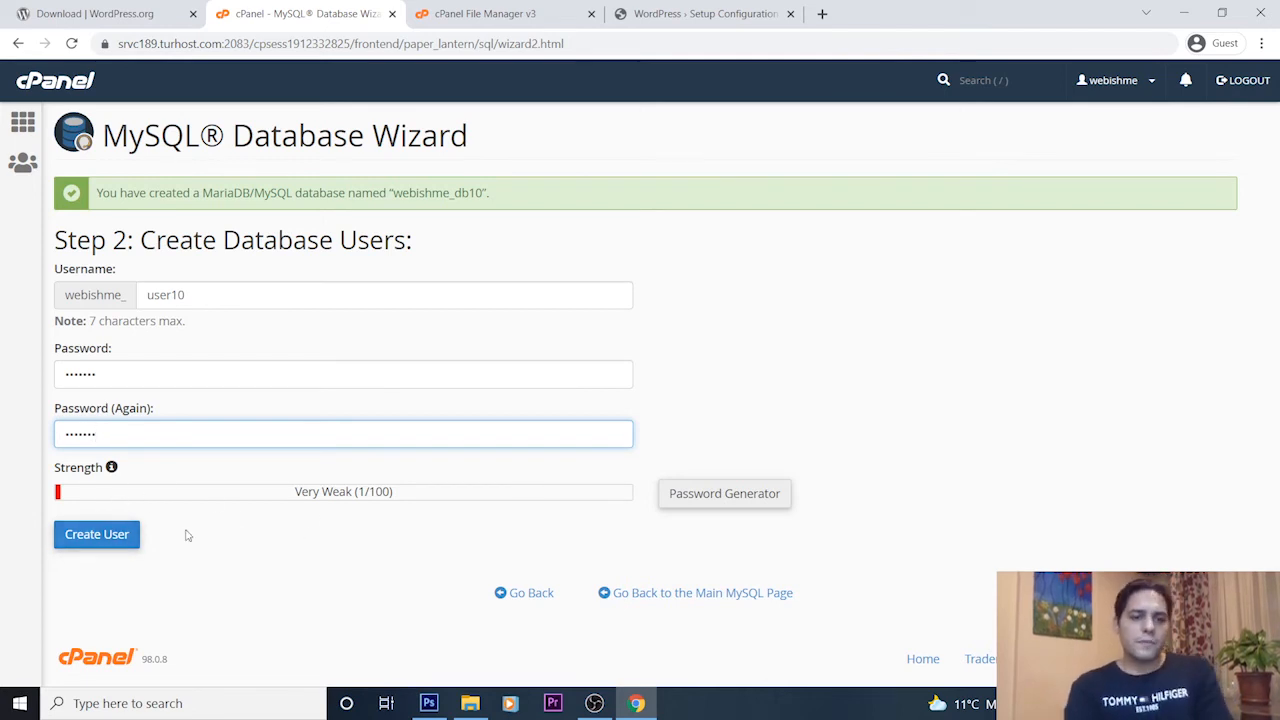
click(123, 540)
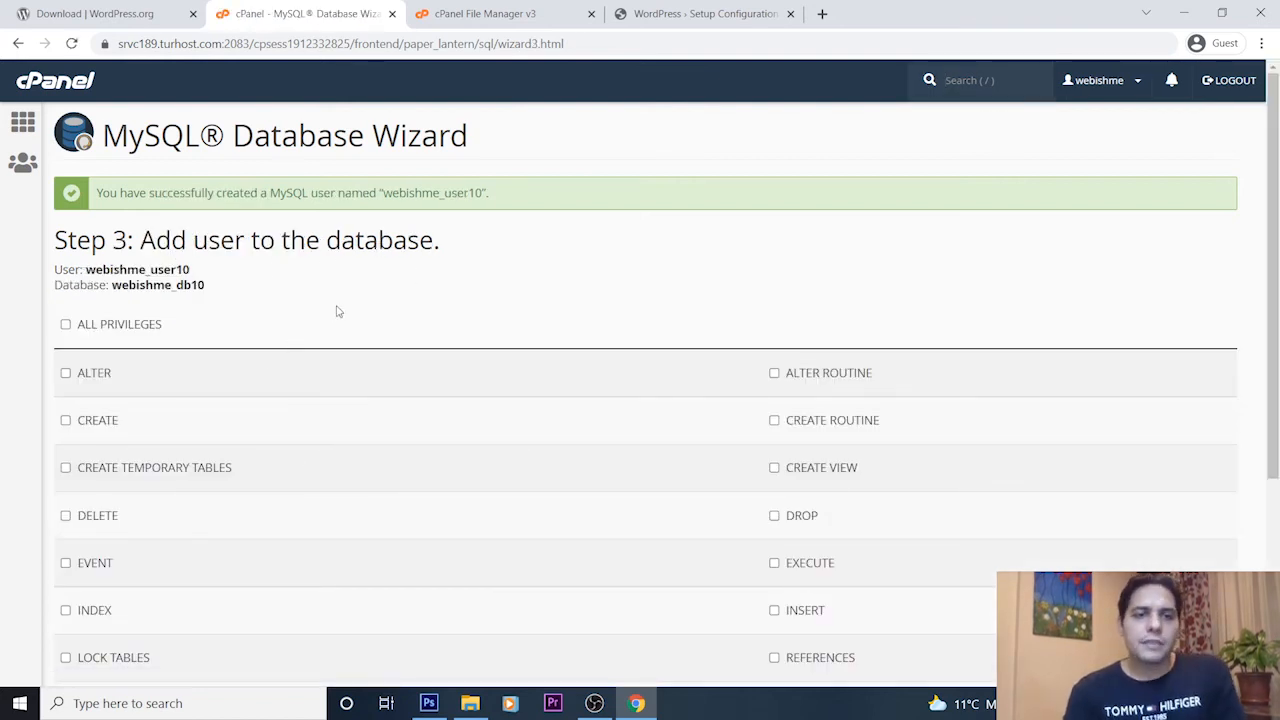
Grant webishme_user10 ALL PRIVILEGES on webishme_db10, then copy the database name from the confirmation
click(65, 325)
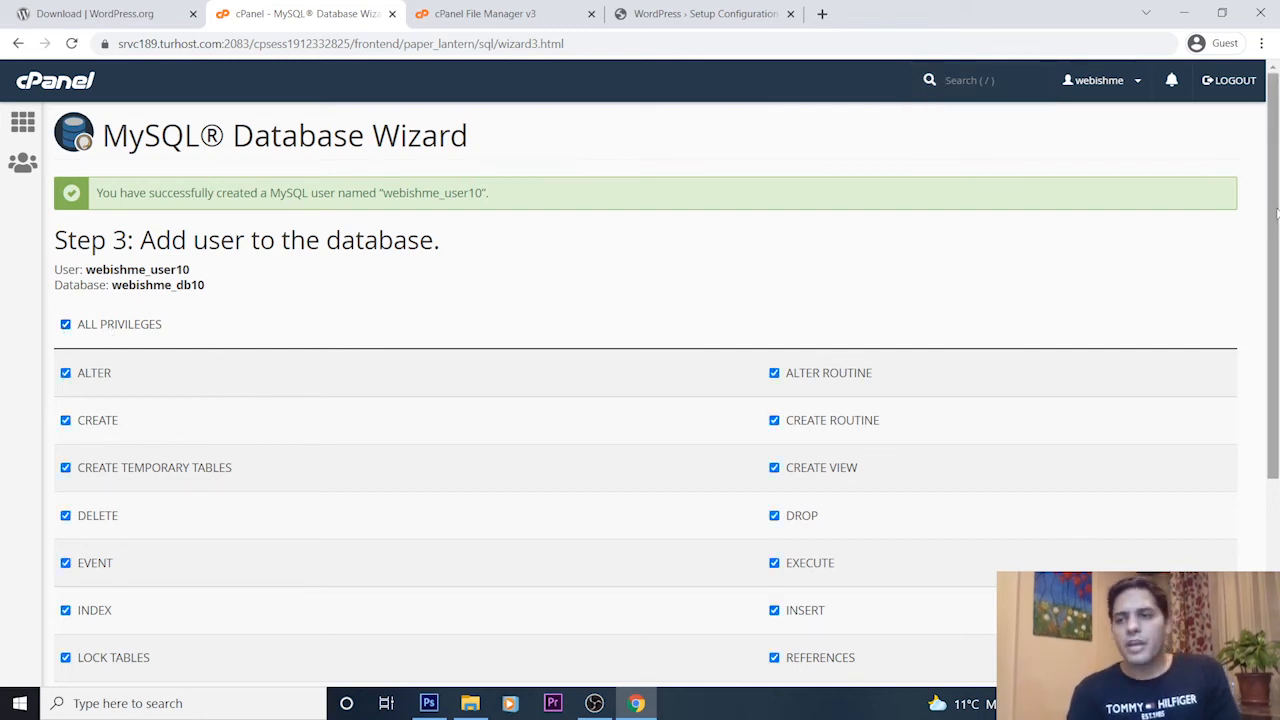
drag(1276, 212, 1277, 388)
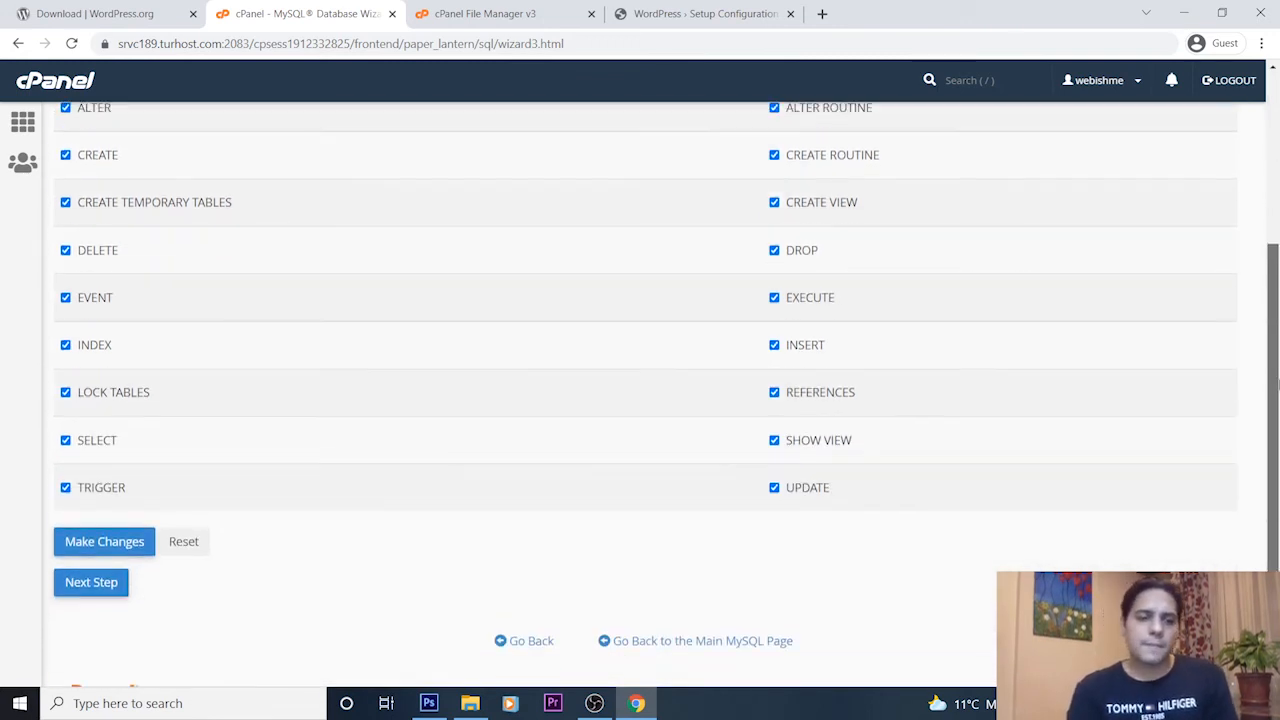
click(92, 550)
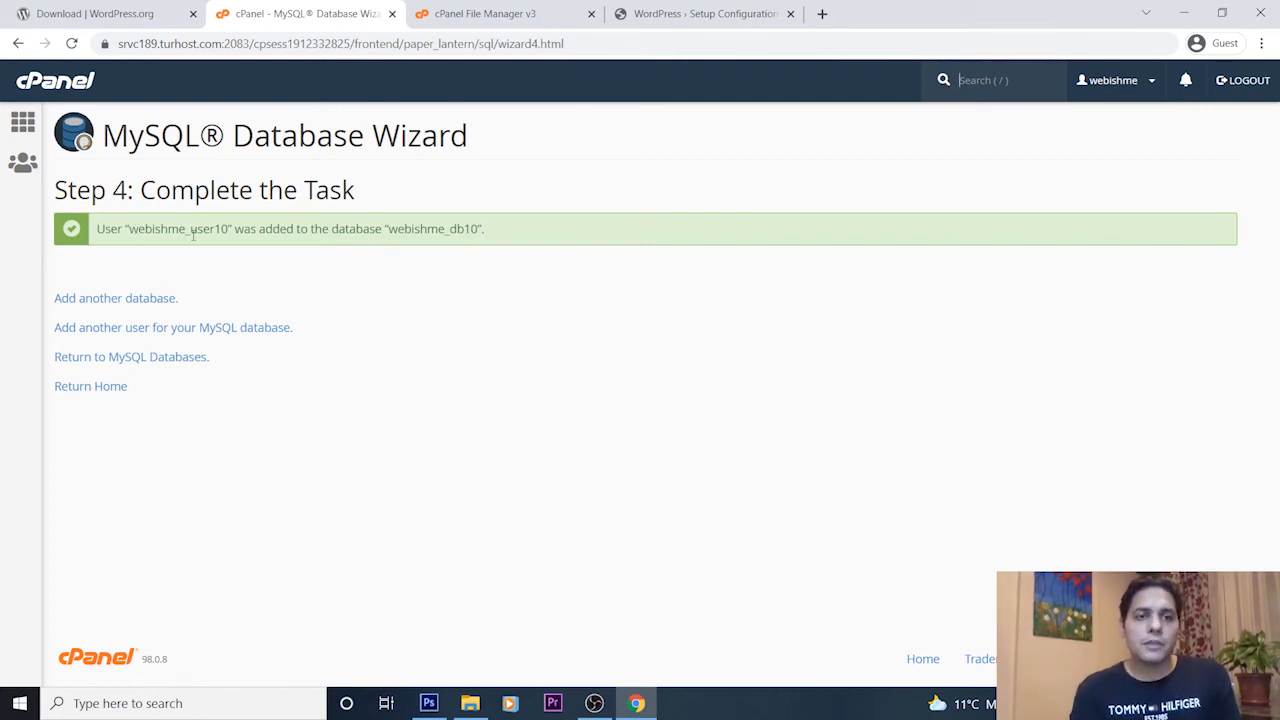
click(389, 227)
drag(388, 227, 478, 229)
key(ctrl+c)
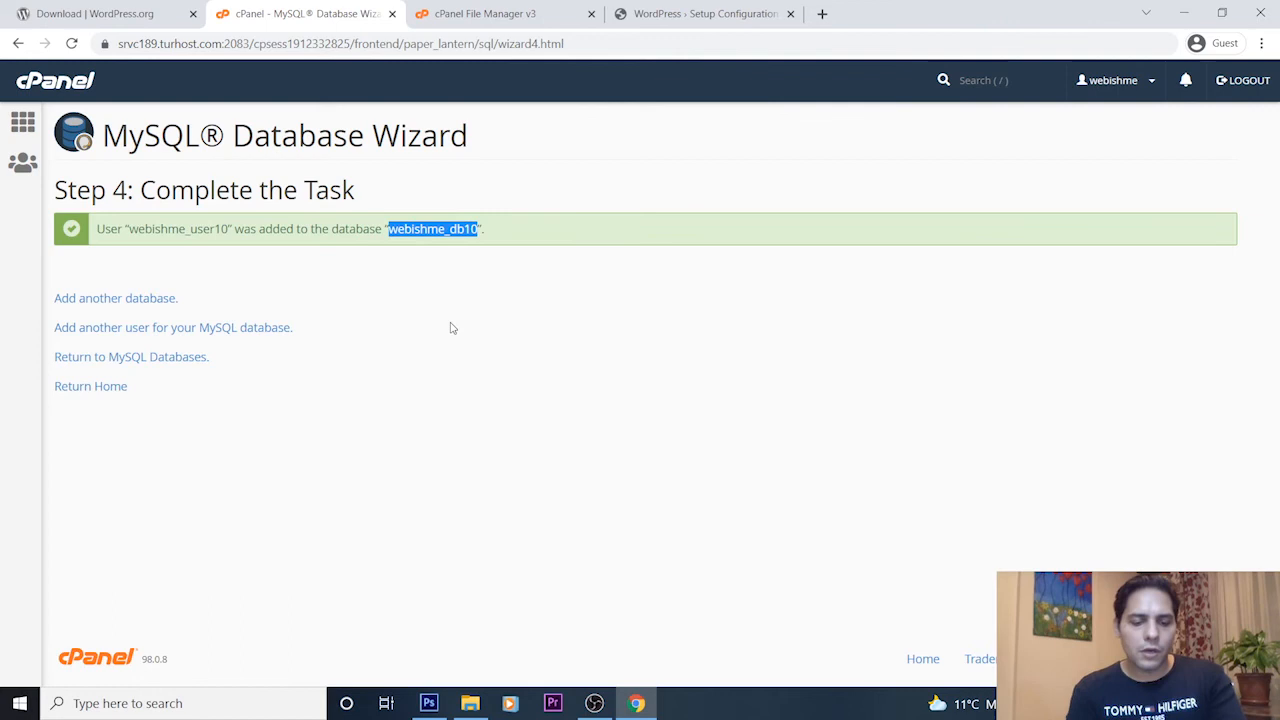
In the WordPress setup form, enter database name webishme_db10 and username webishme_user10
click(650, 18)
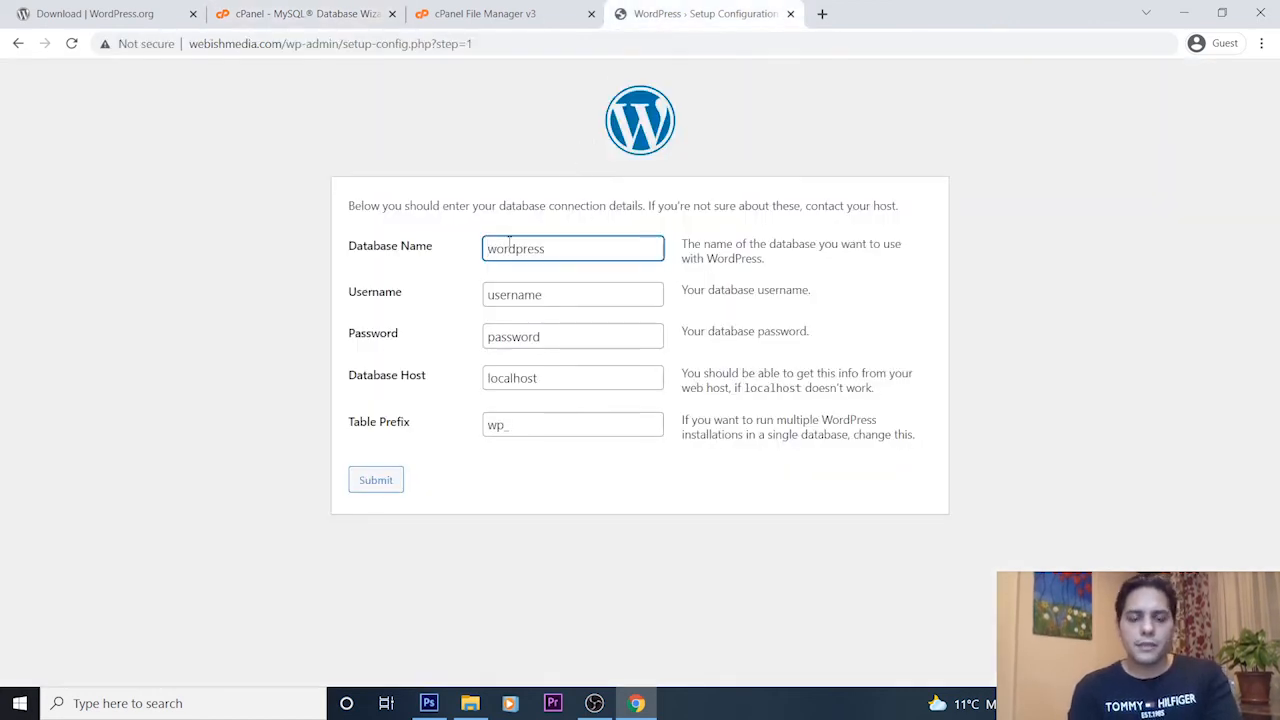
key(ctrl+v)
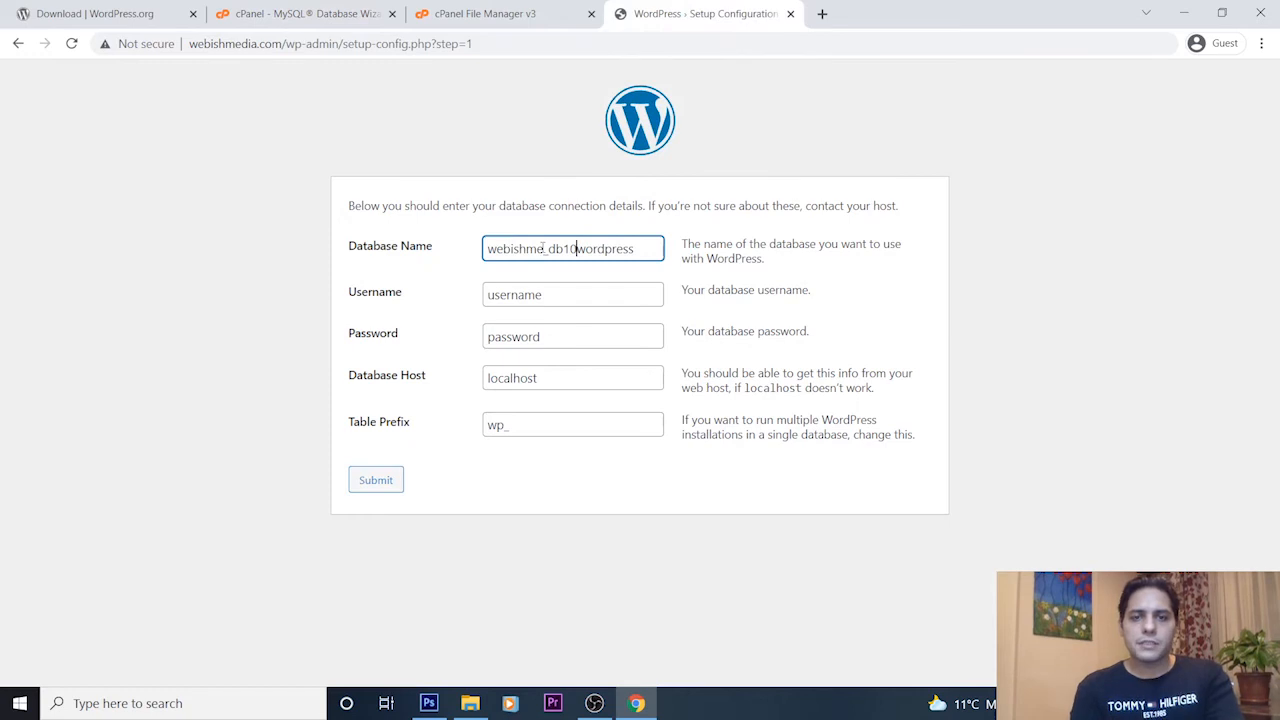
drag(646, 248, 576, 249)
key(BackSpace)
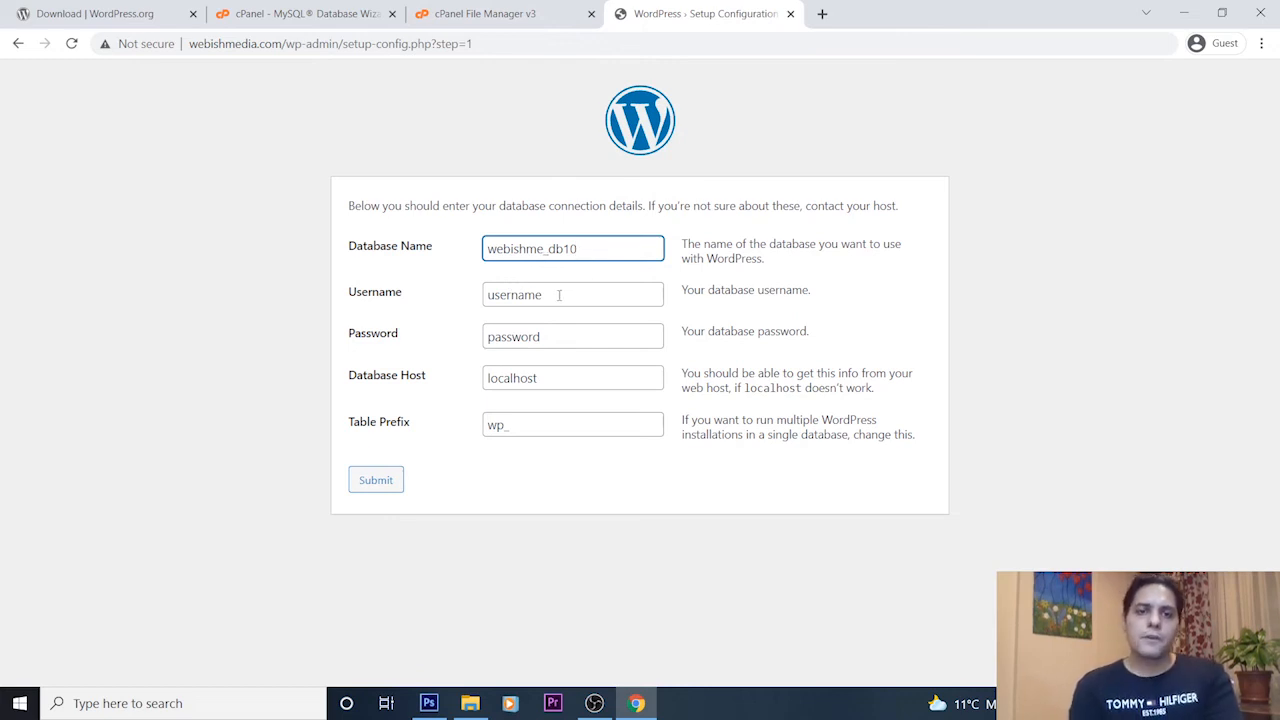
drag(560, 293, 463, 300)
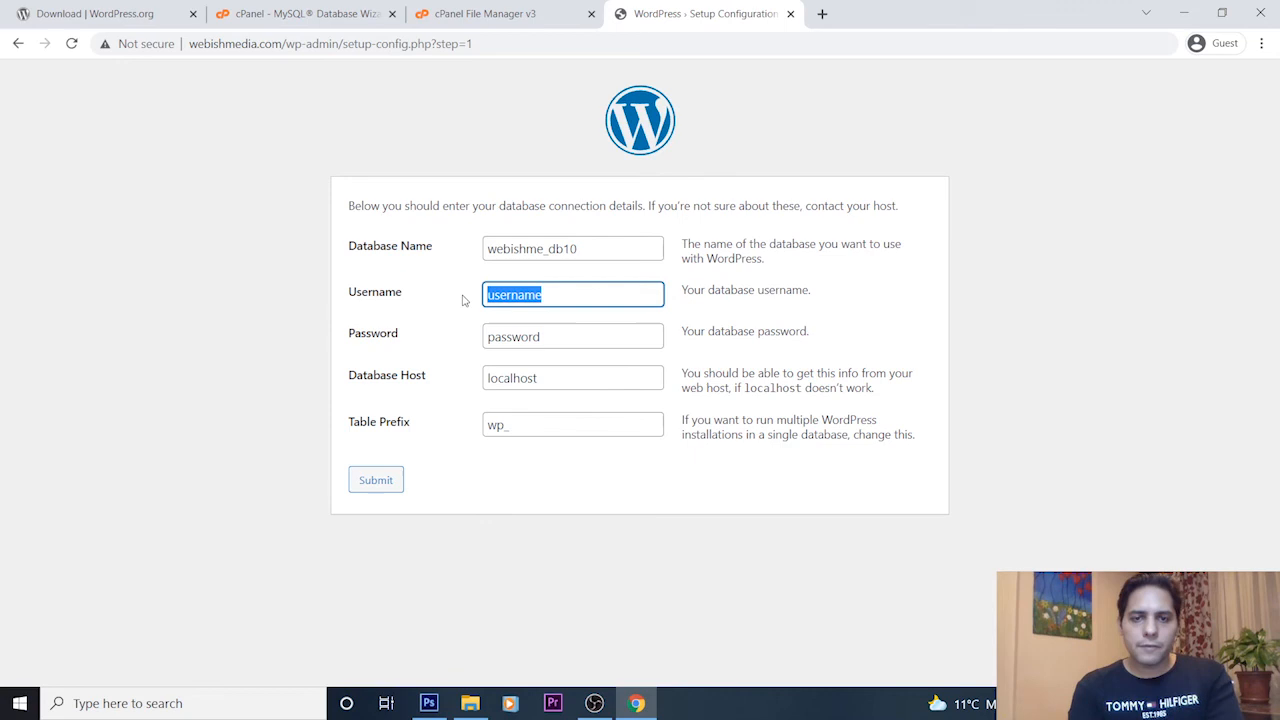
key(ctrl+v)
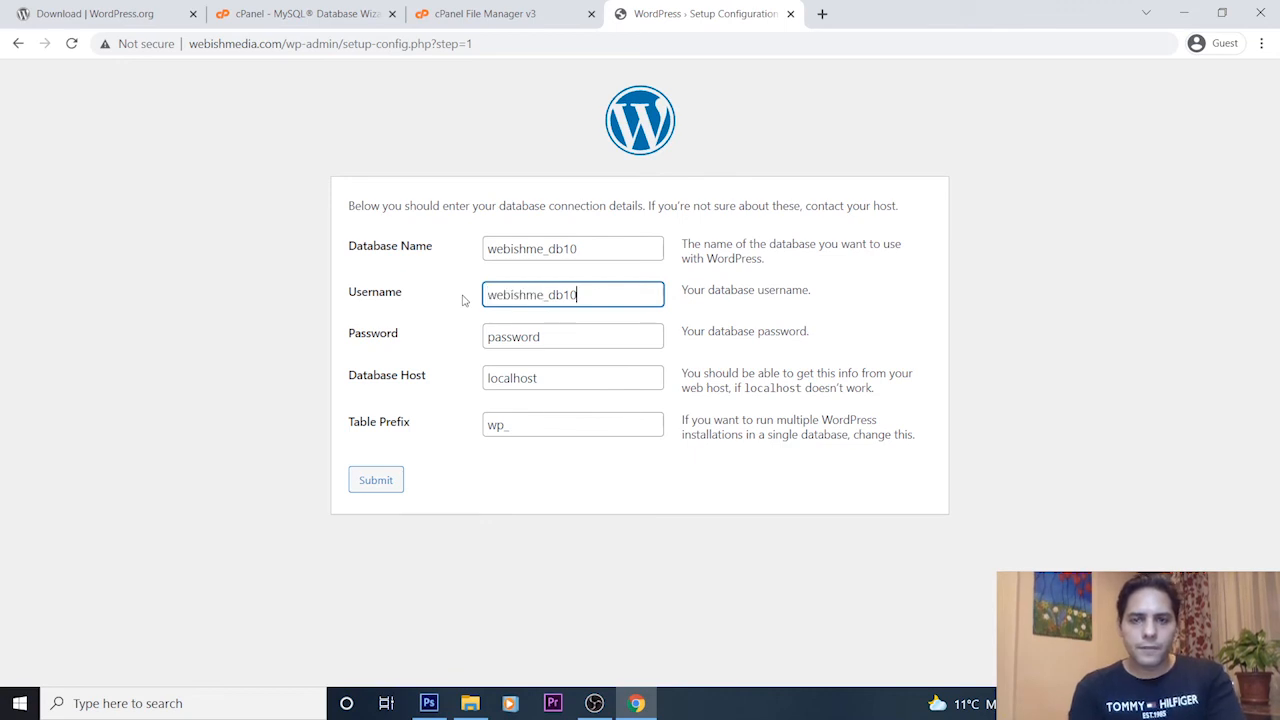
click(564, 294)
key(BackSpace)
key(BackSpace)
text(user)
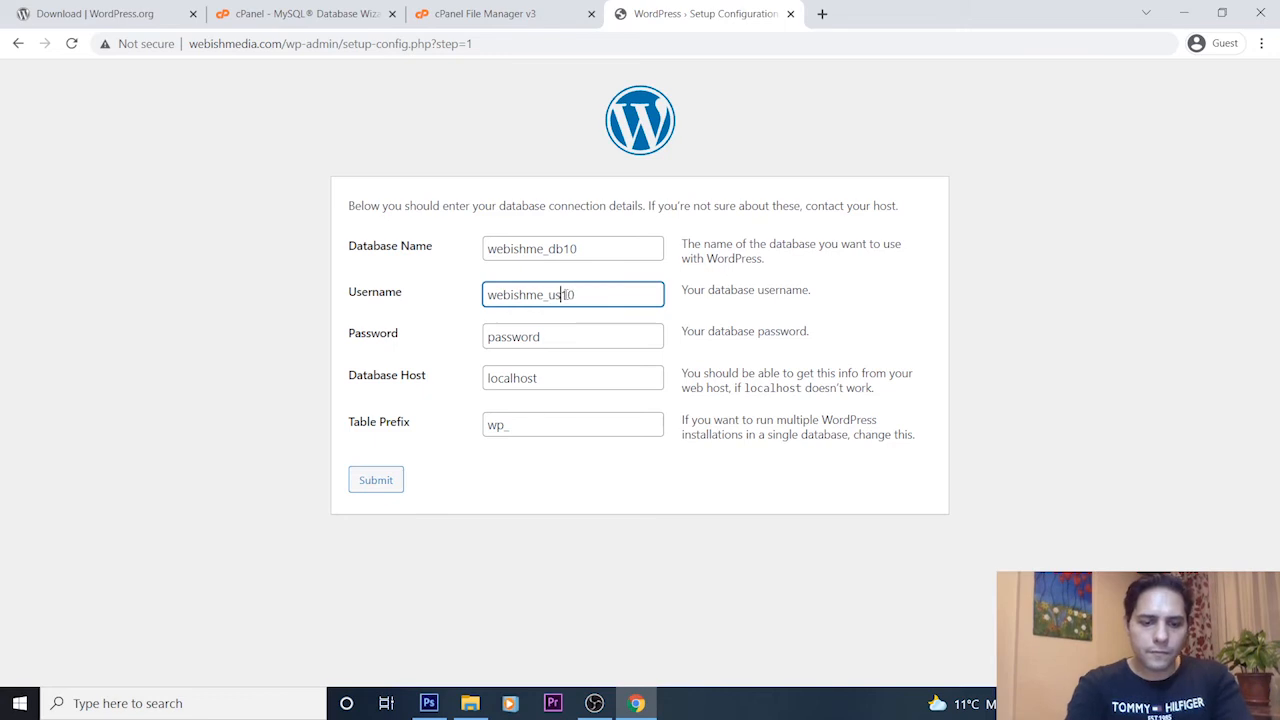
Enter the database user's password, change the table prefix to wp2, and submit
drag(567, 339, 460, 348)
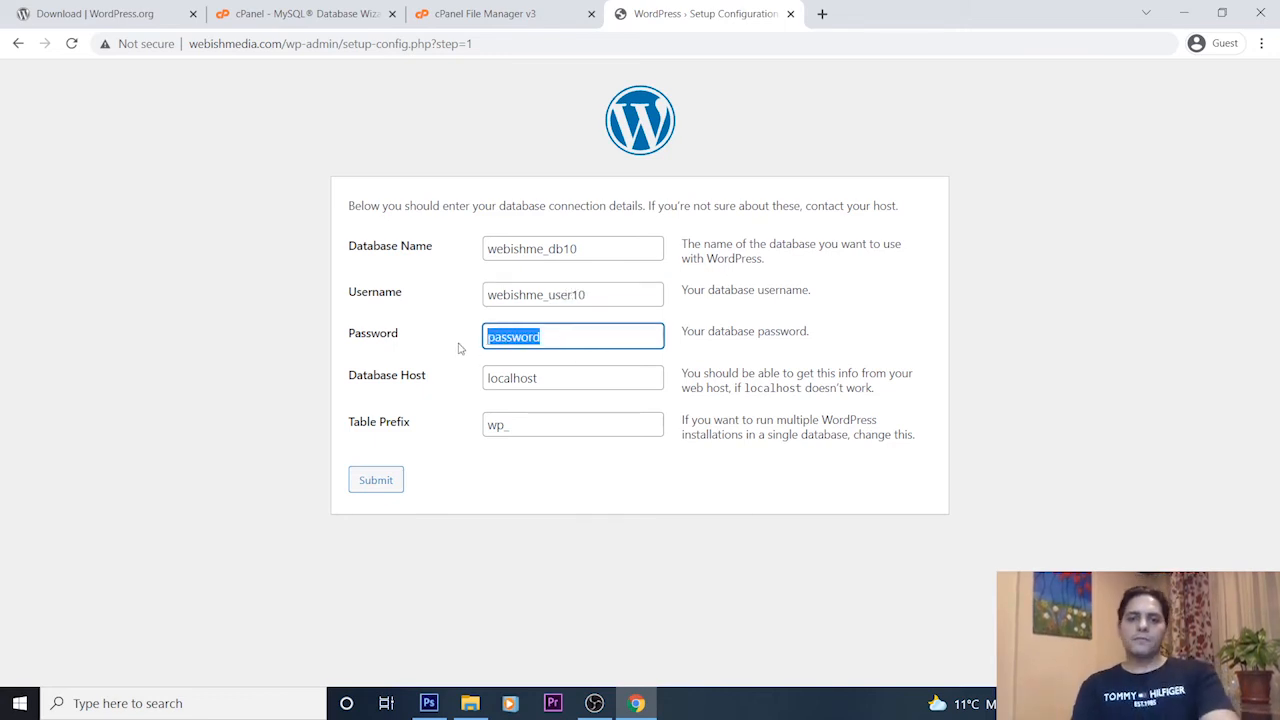
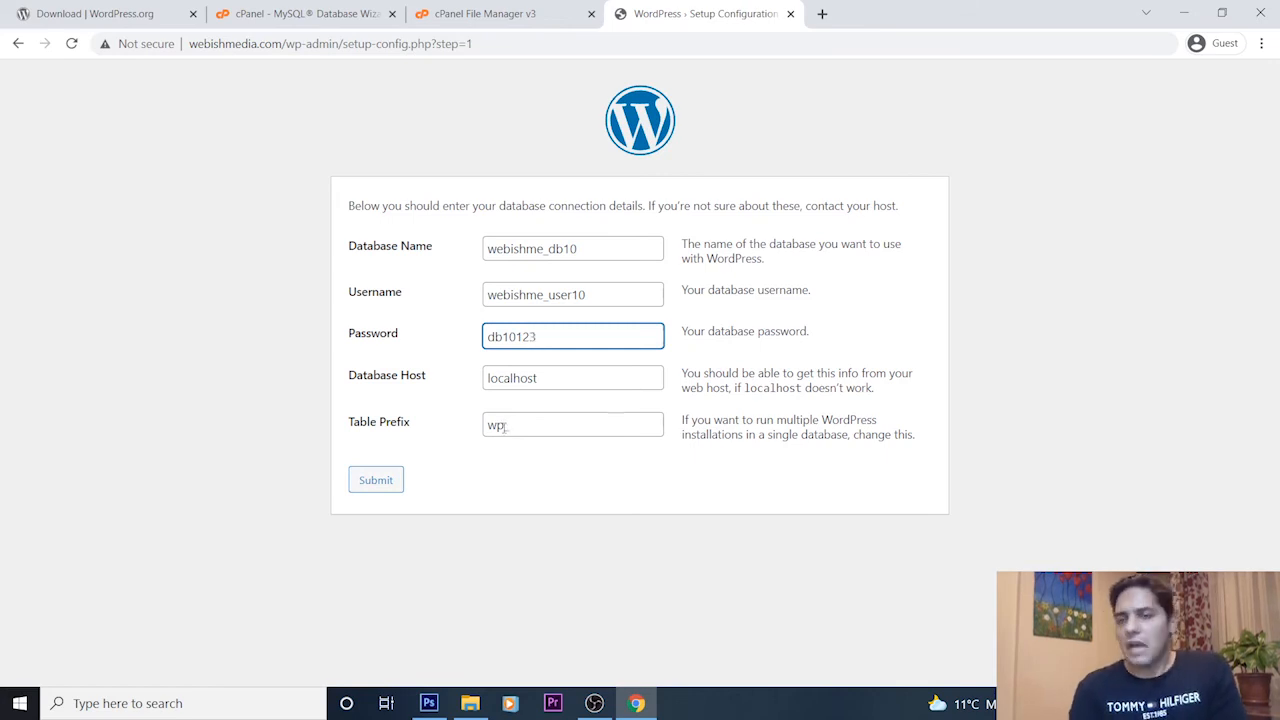
click(505, 426)
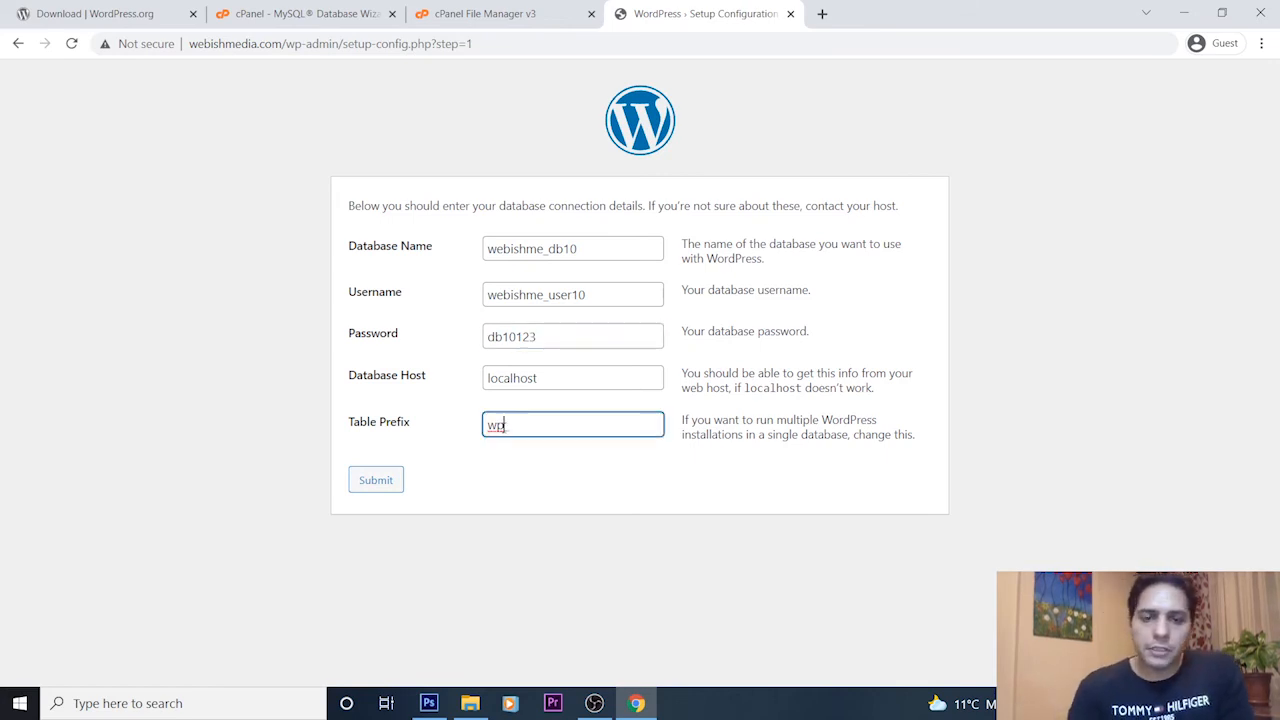
text(2)
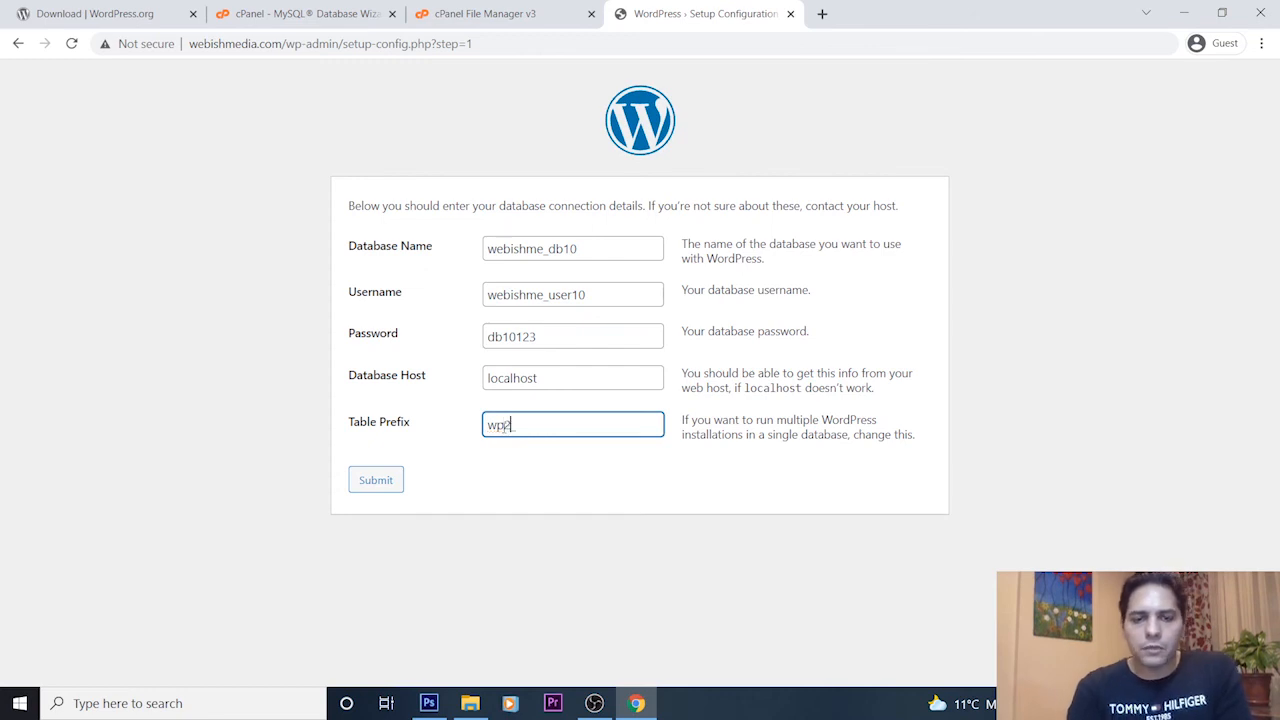
click(377, 482)
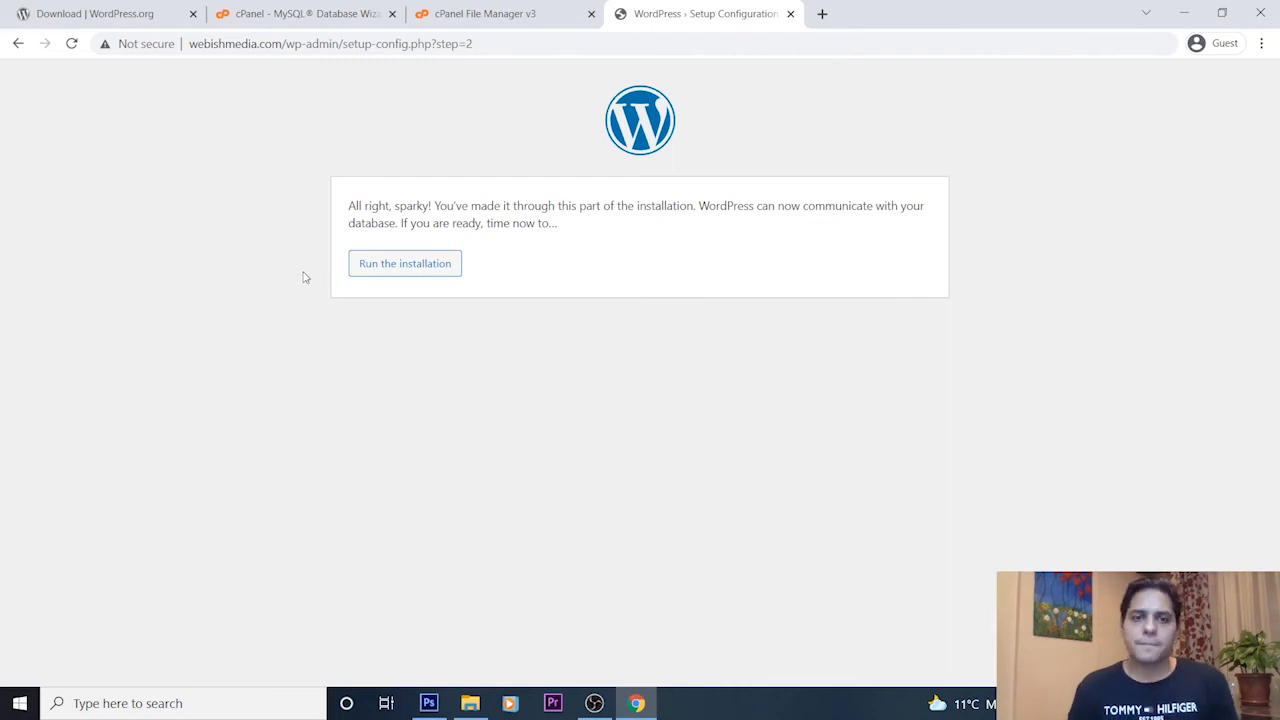
Begin the installation and enter site title 'webish media' with admin username admin
click(399, 274)
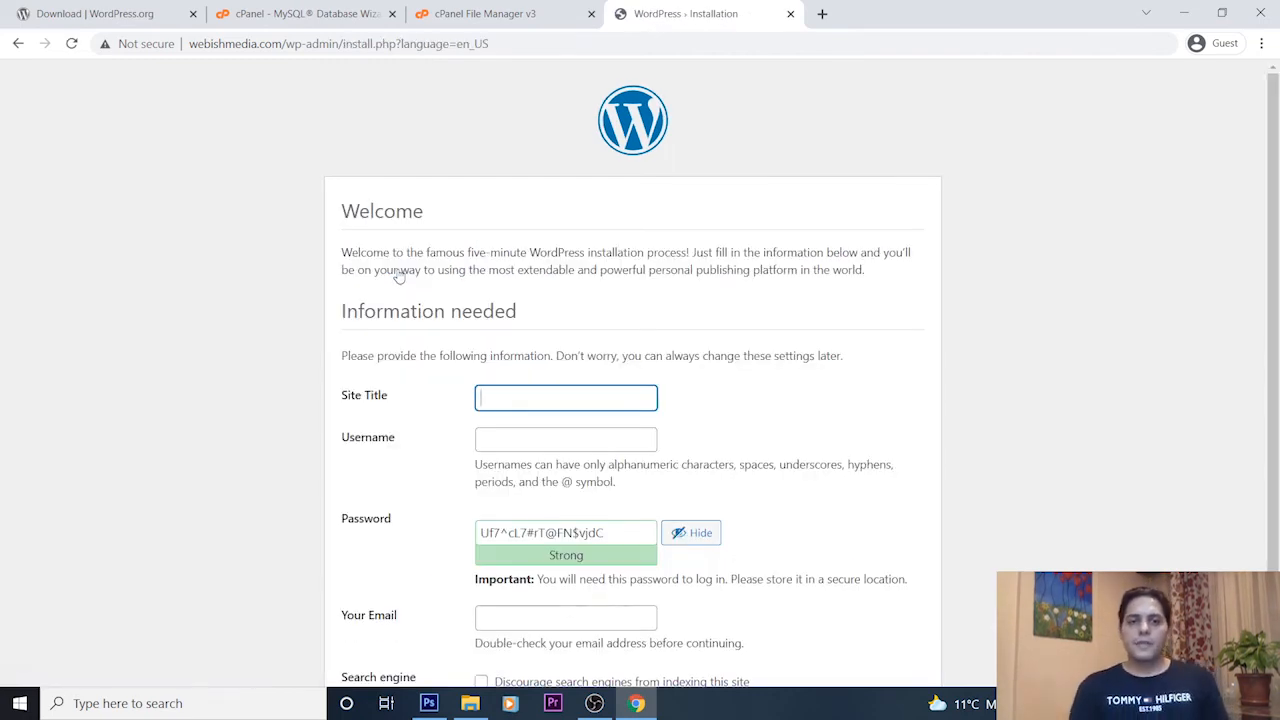
drag(1274, 96, 1274, 196)
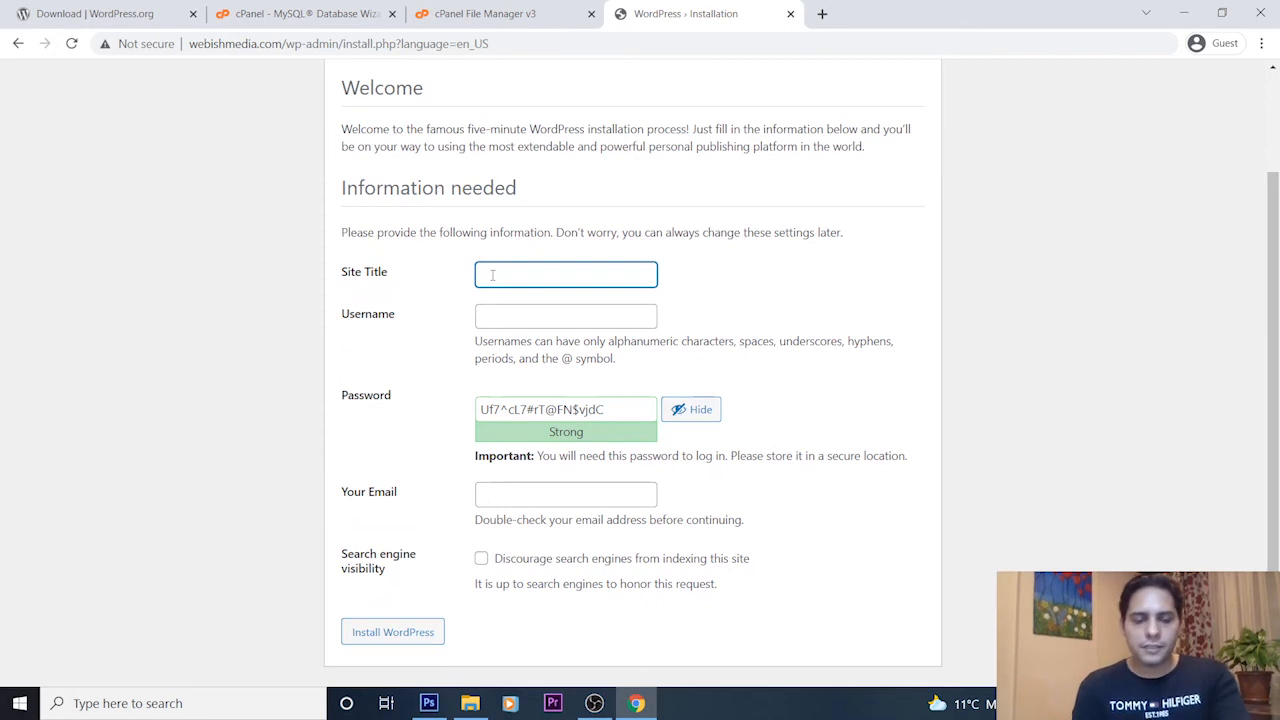
text(we)
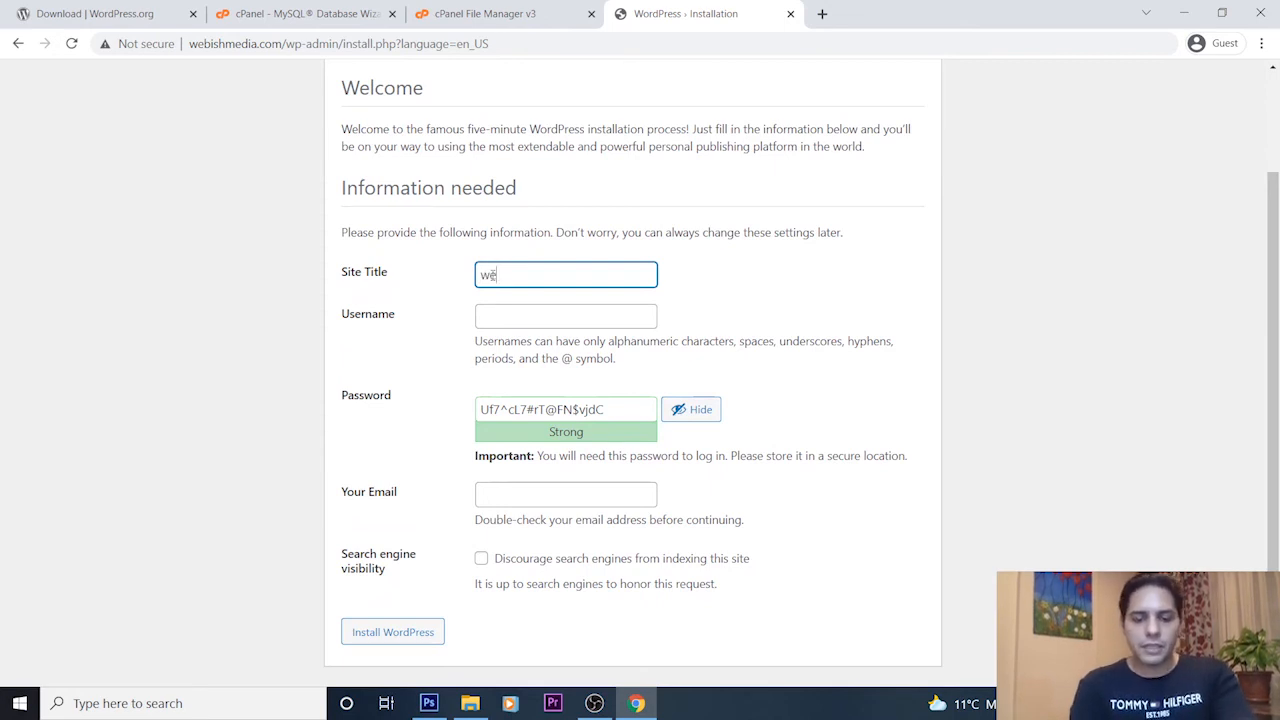
text(bish media)
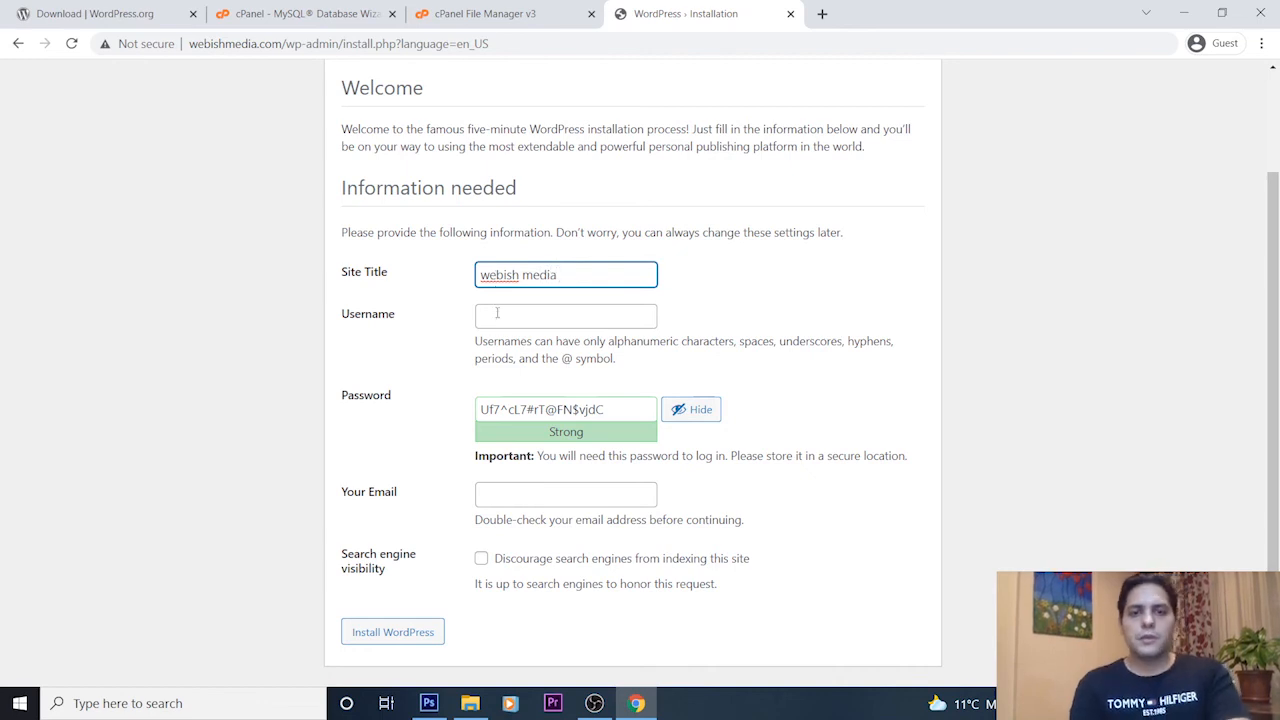
click(497, 316)
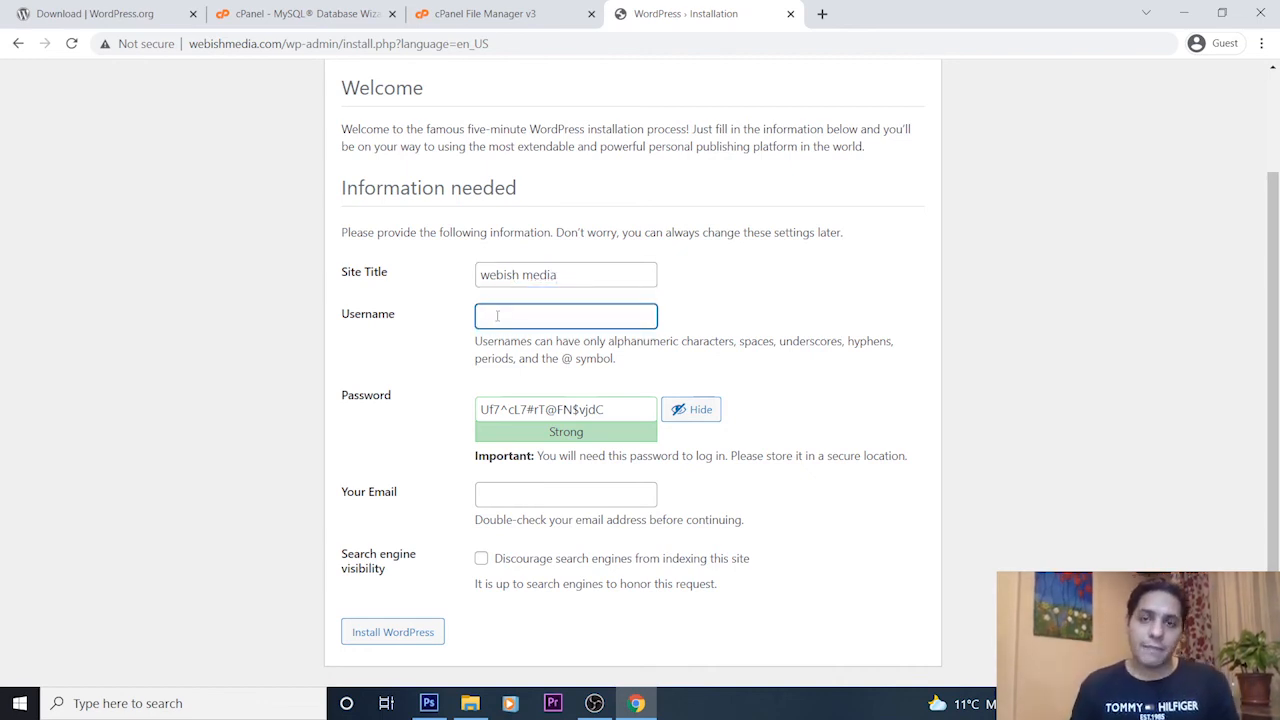
text(admin)
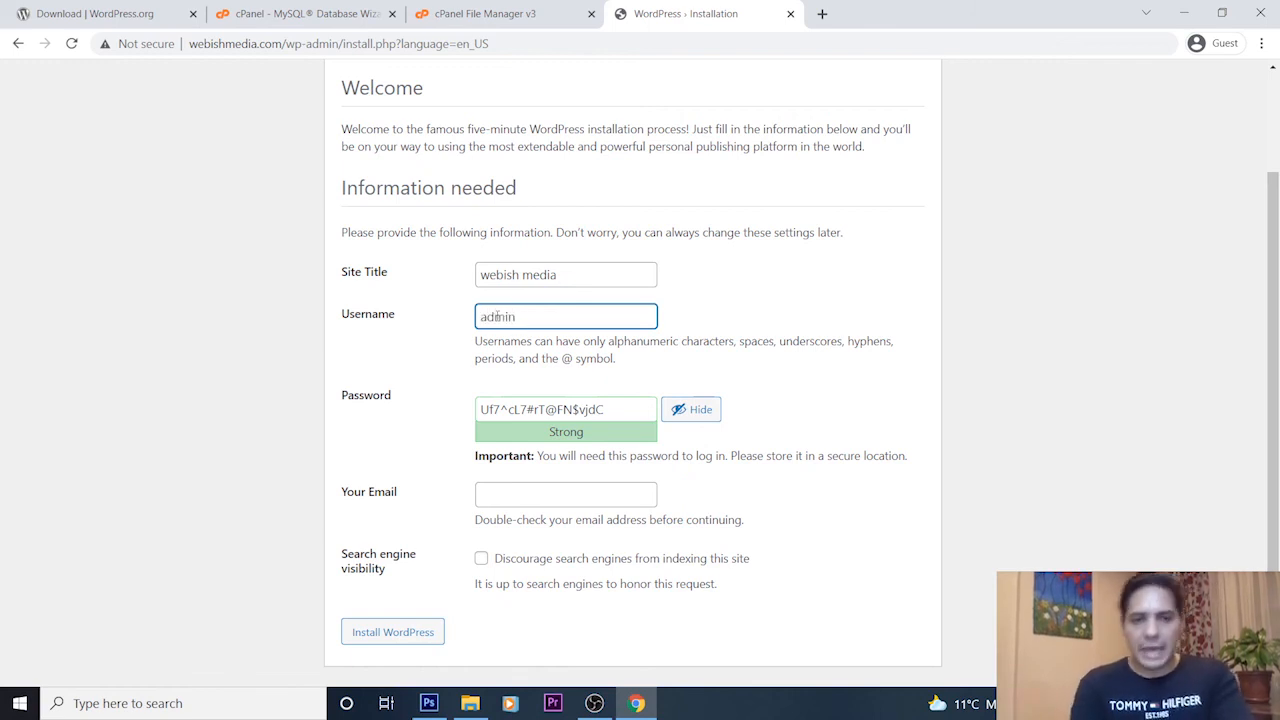
Replace the suggested password with a weak one, confirm weak-password use, and enter the site e-mail
click(557, 410)
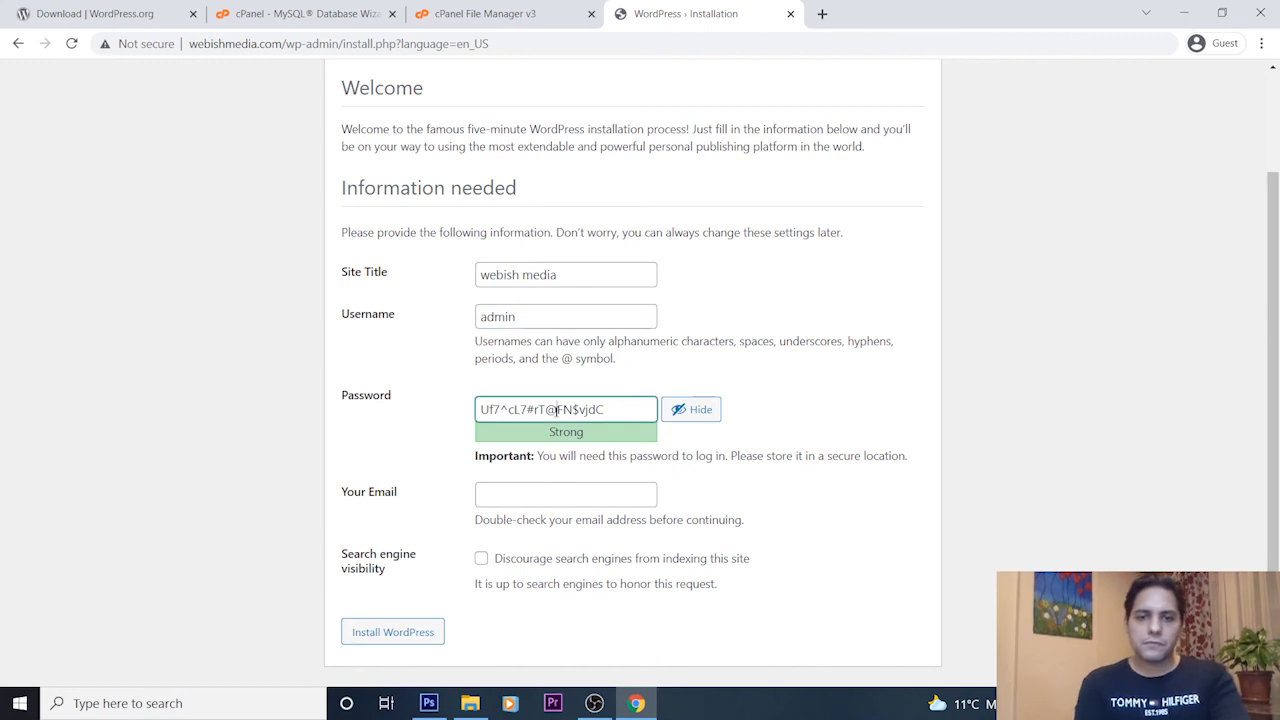
key(ctrl+a)
key(BackSpace)
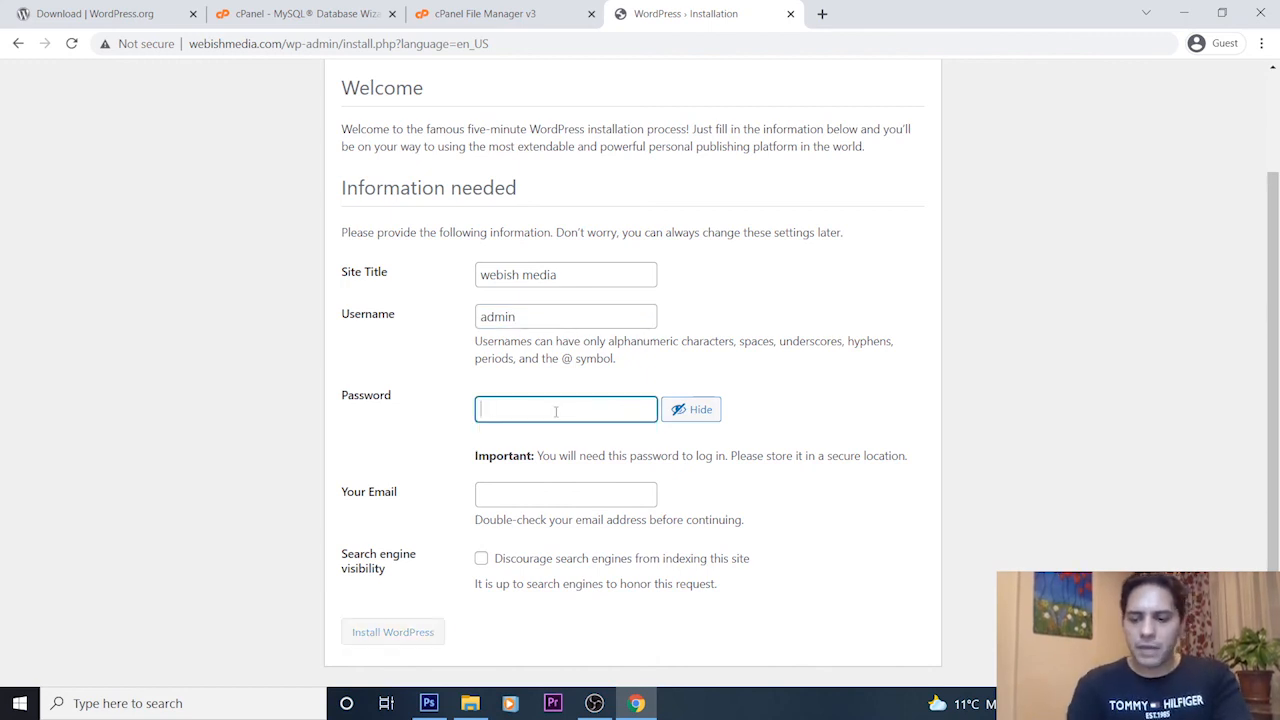
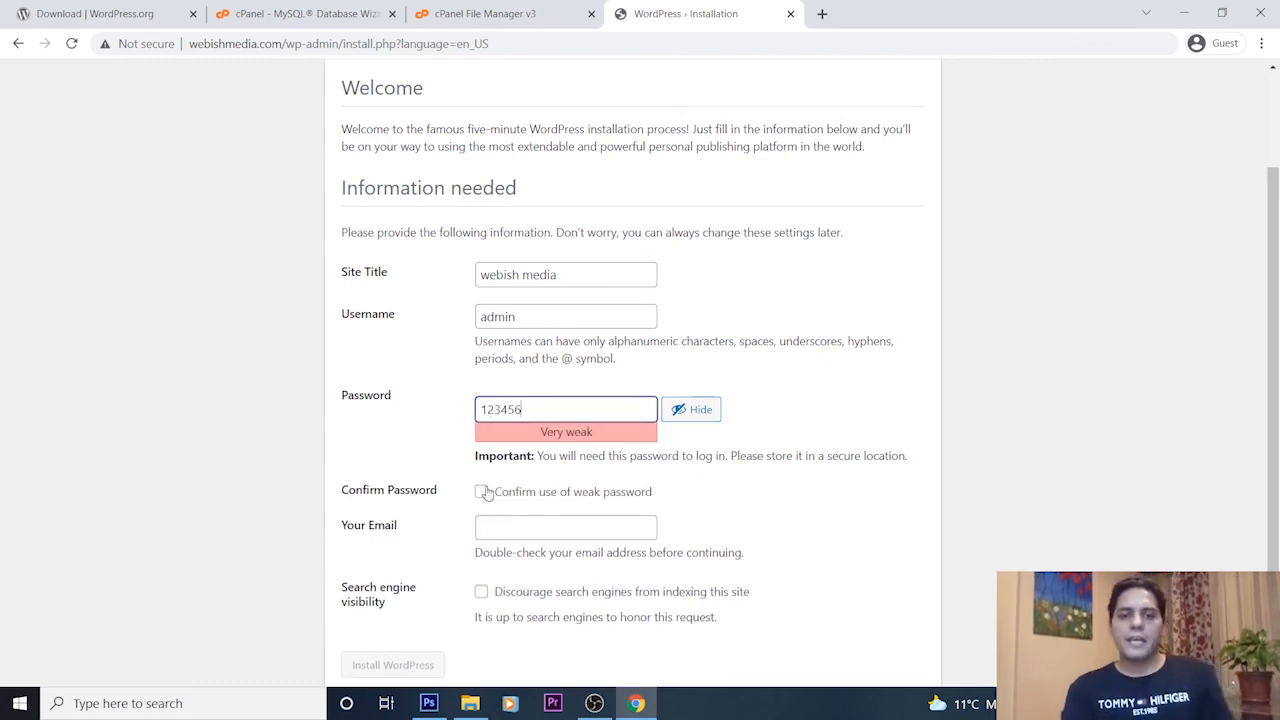
click(483, 494)
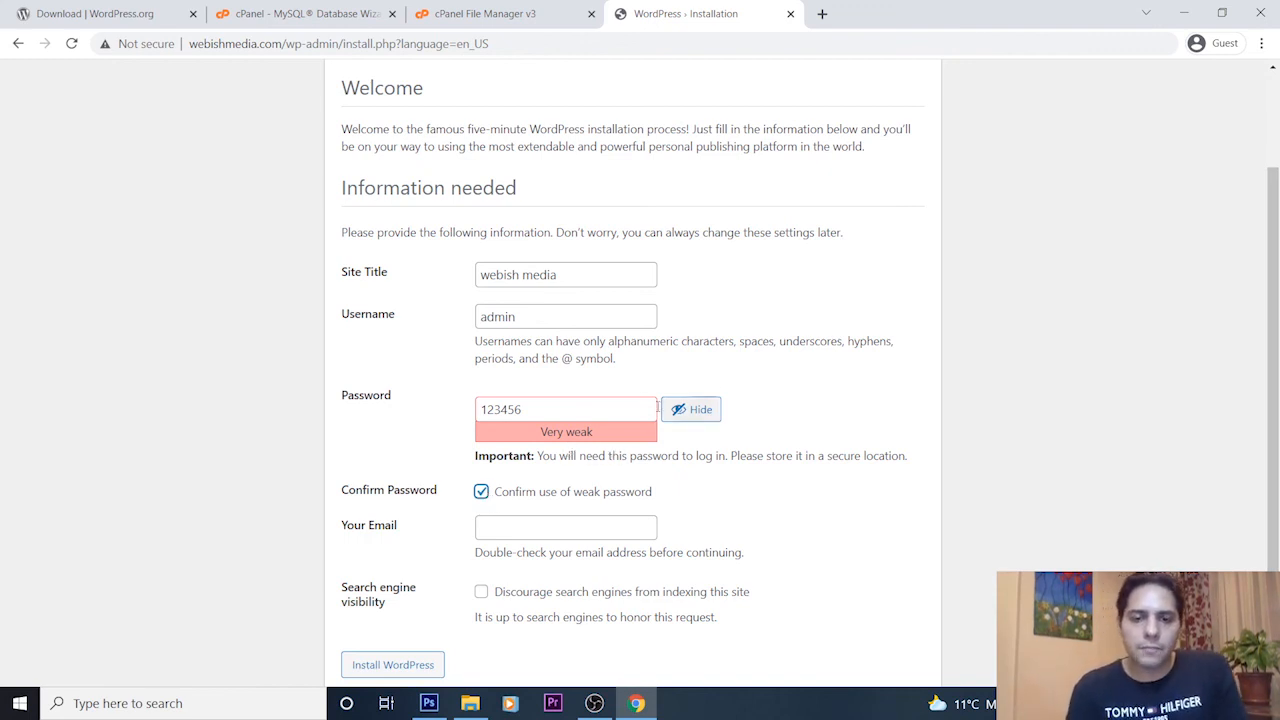
click(518, 531)
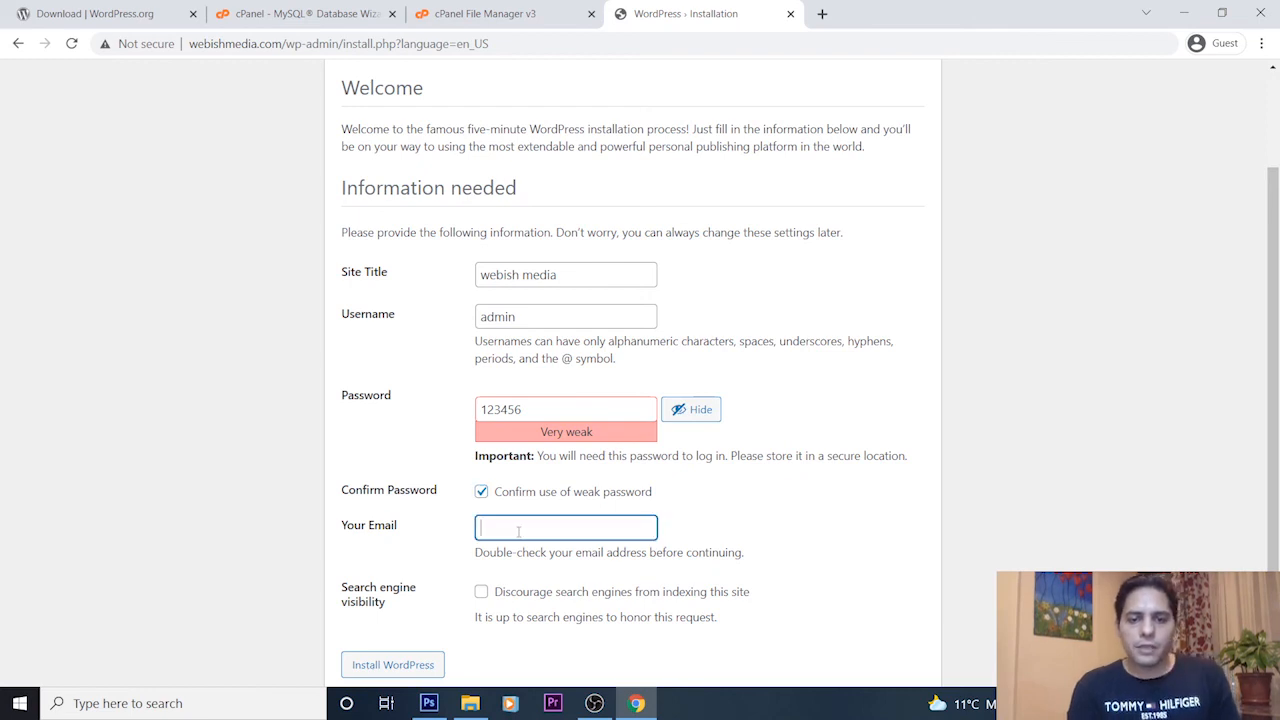
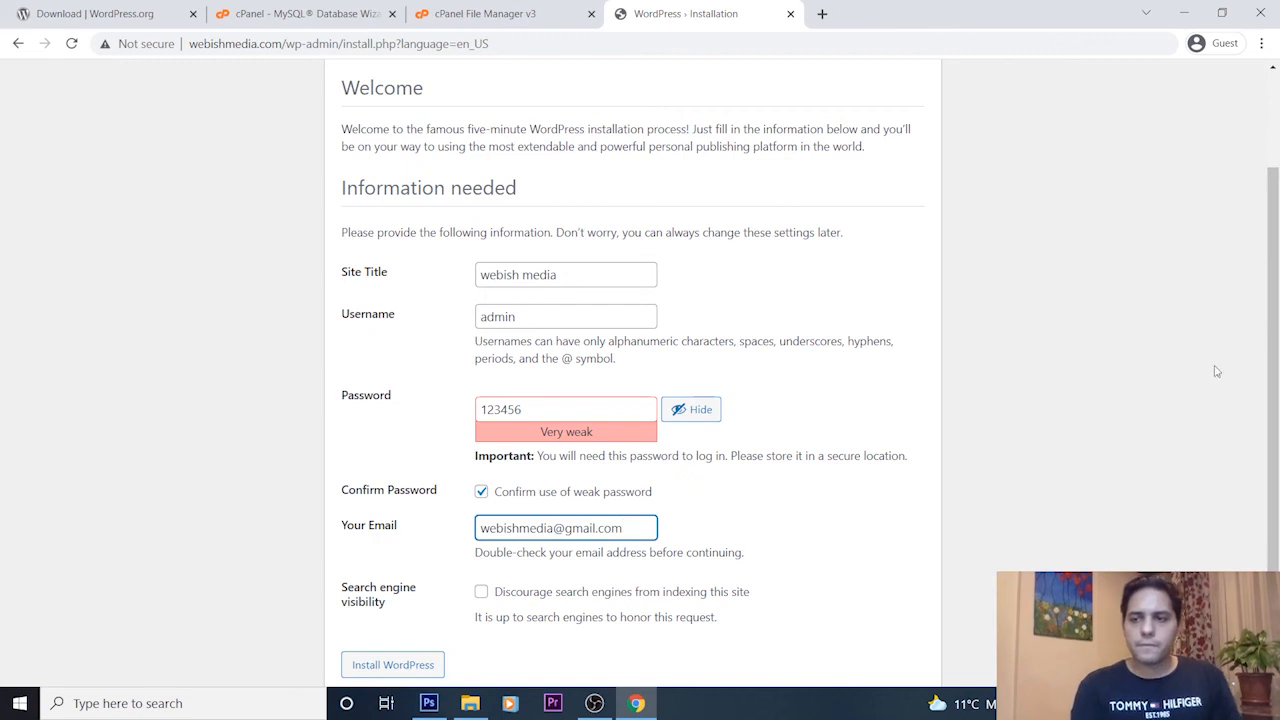
scroll(1275, 345, down, 1)
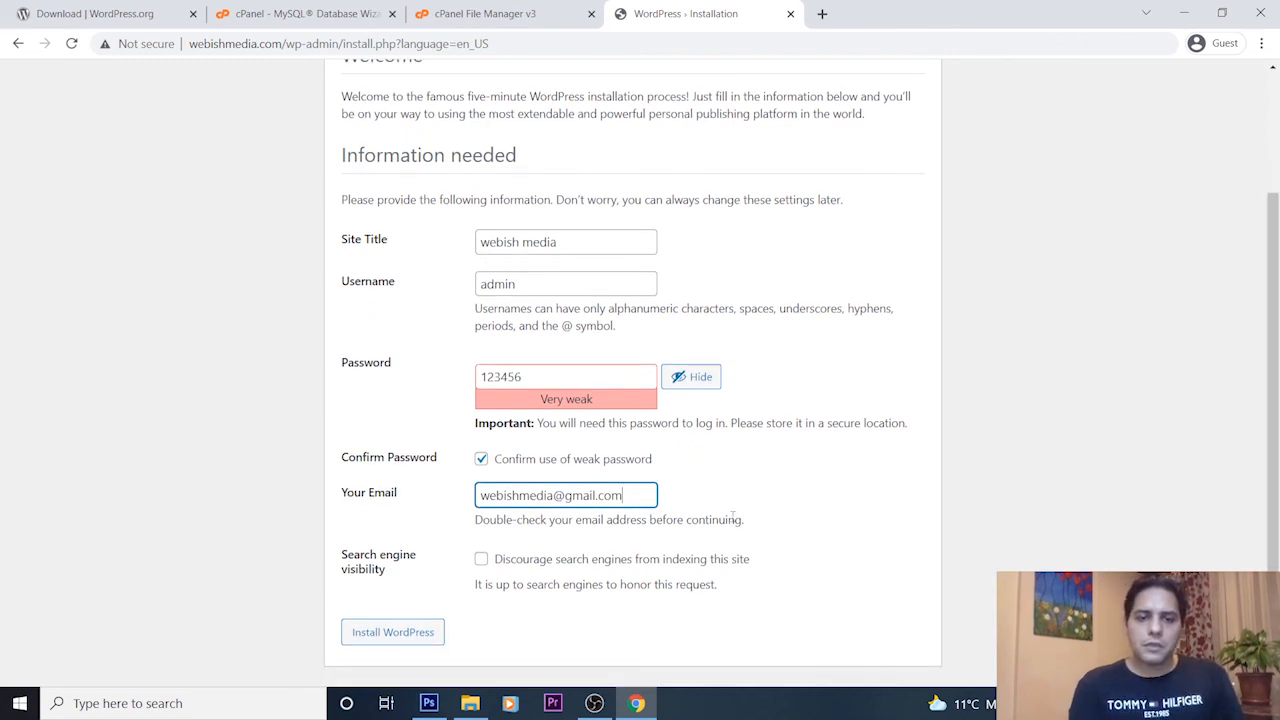
Run Install WordPress to finish the installation
click(403, 637)
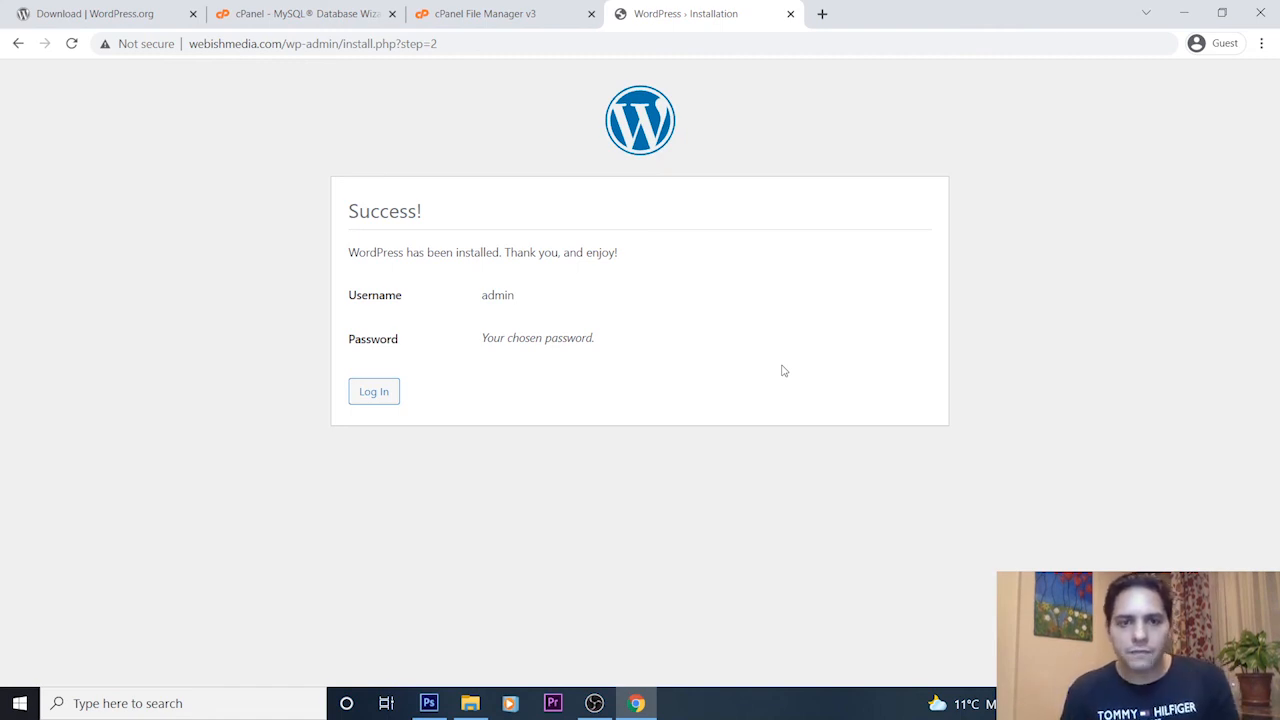
Log in on wp-login.php as admin with the account password to reach the Dashboard
click(373, 398)
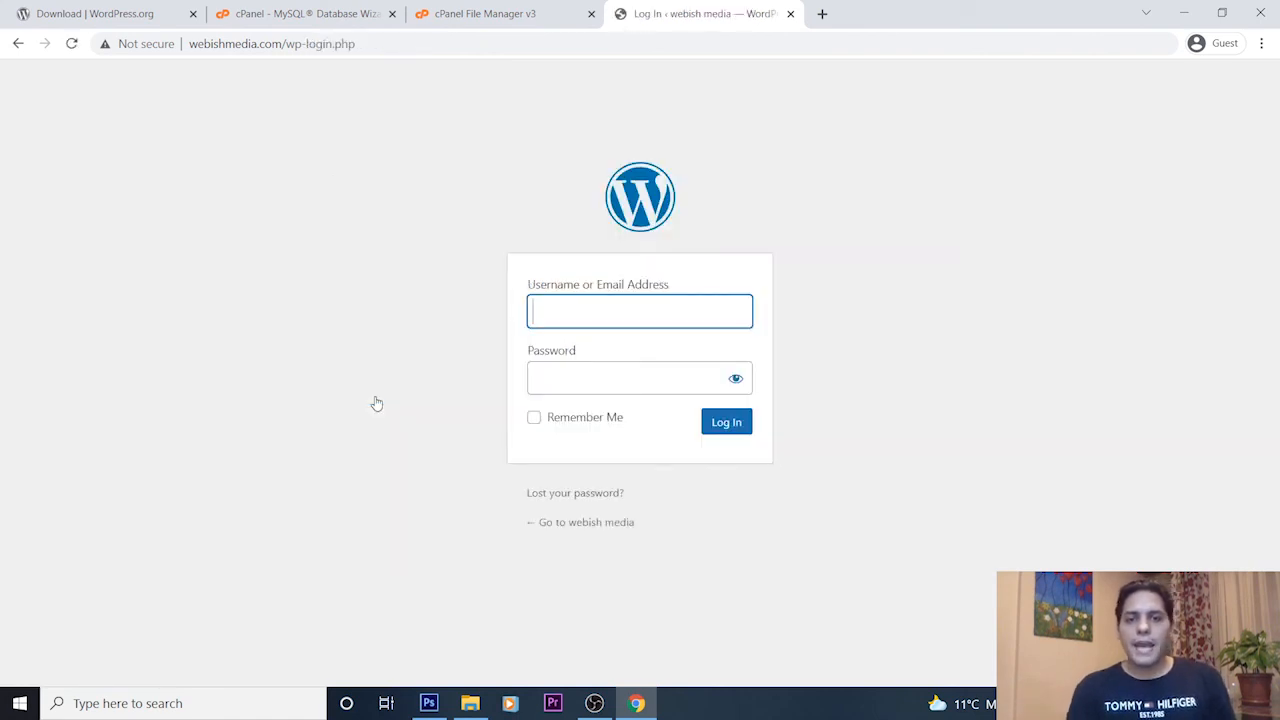
text(admin)
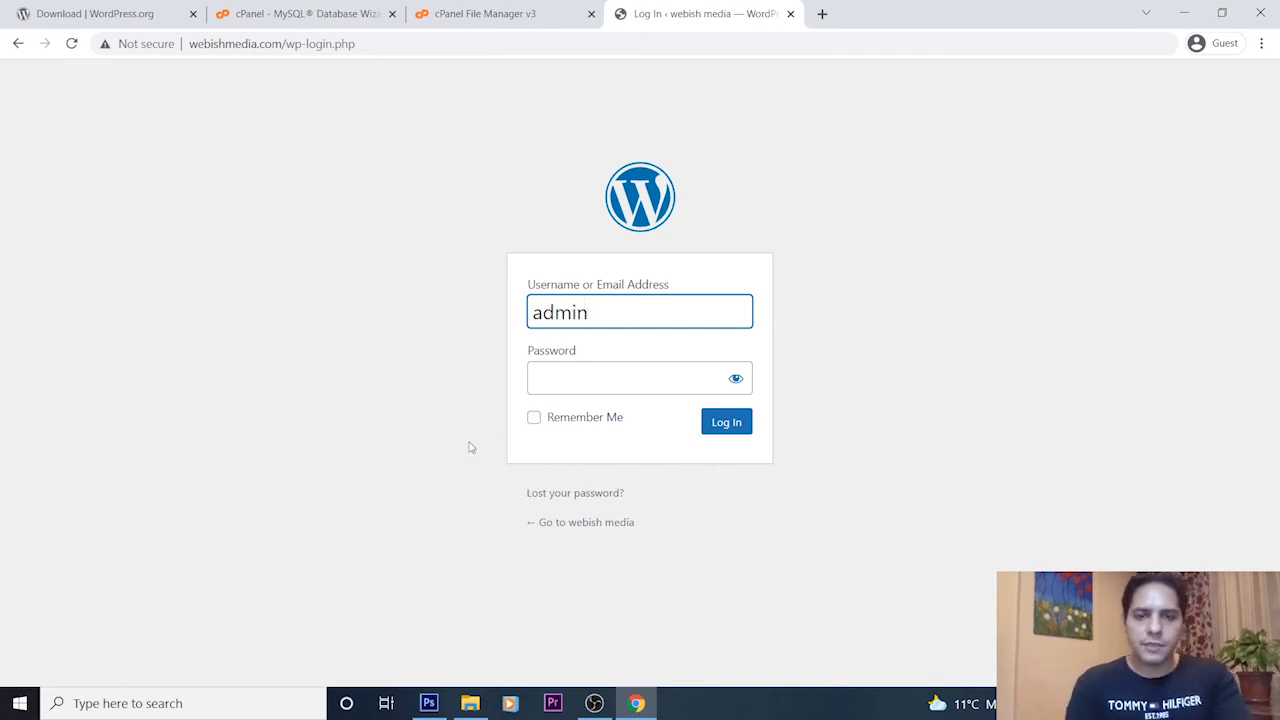
click(563, 389)
text(******)
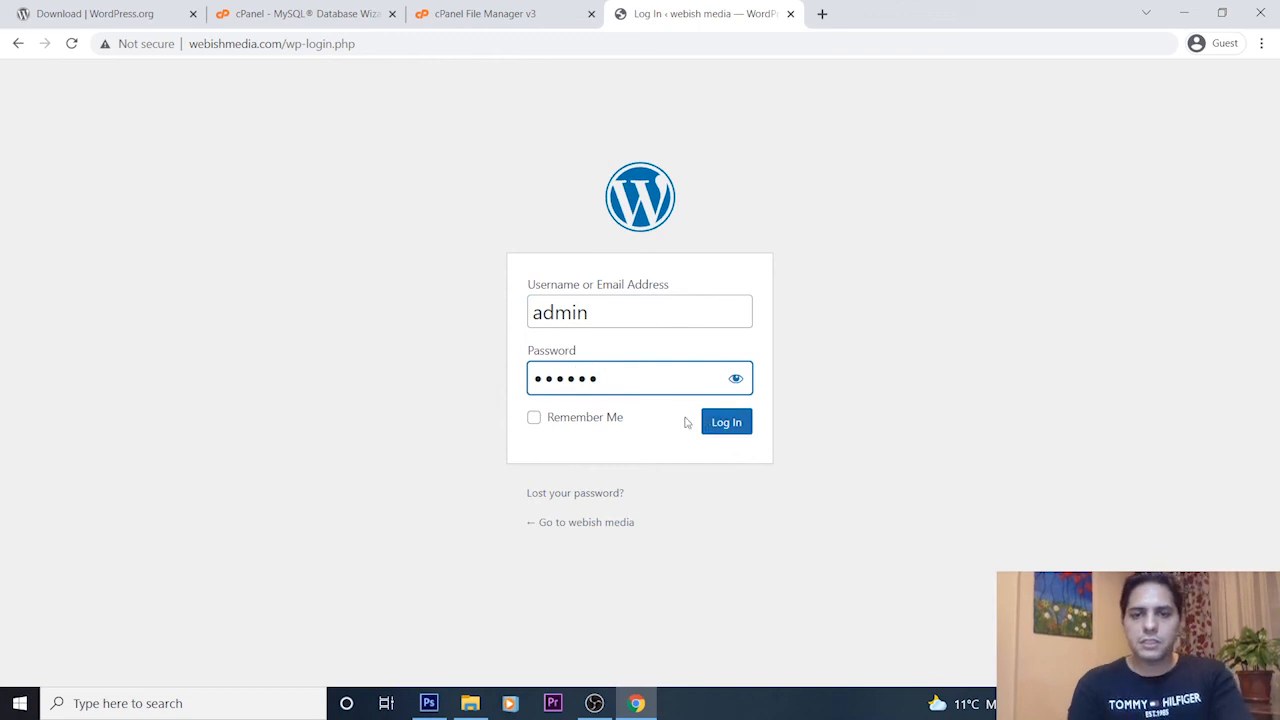
click(727, 423)
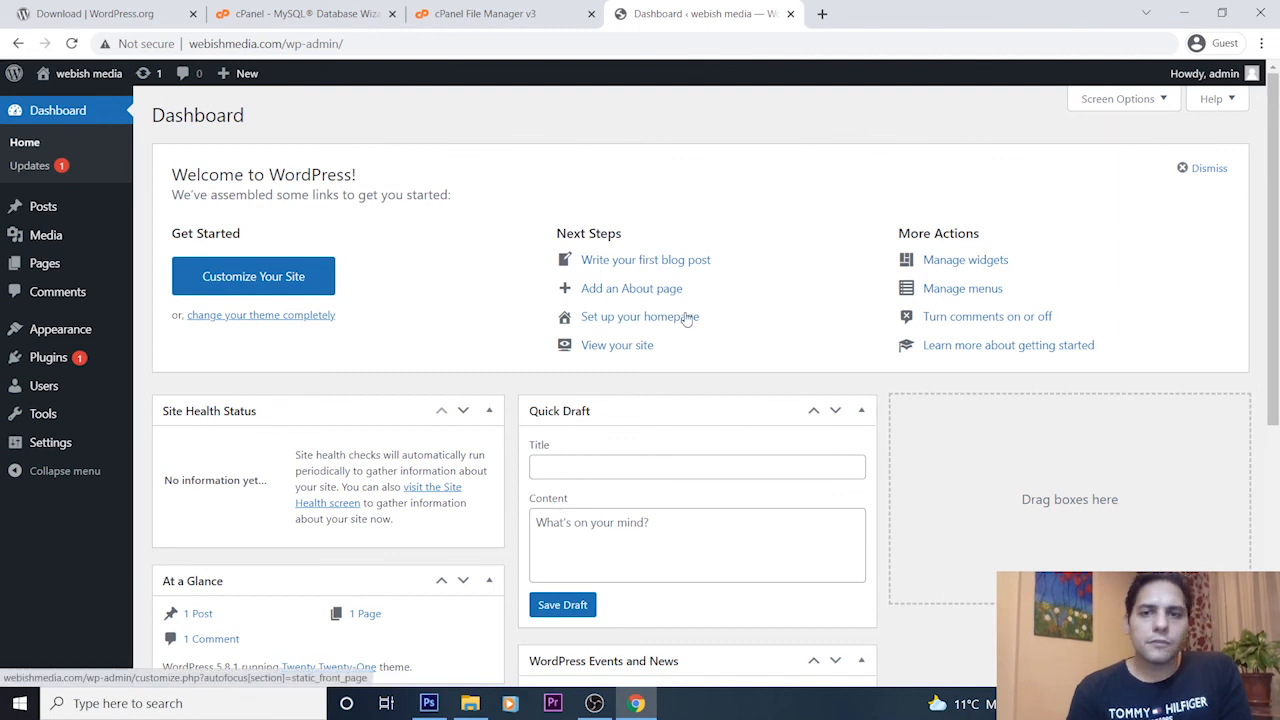
Load webishmedia.com in a new browser tab to view the live site
click(822, 14)
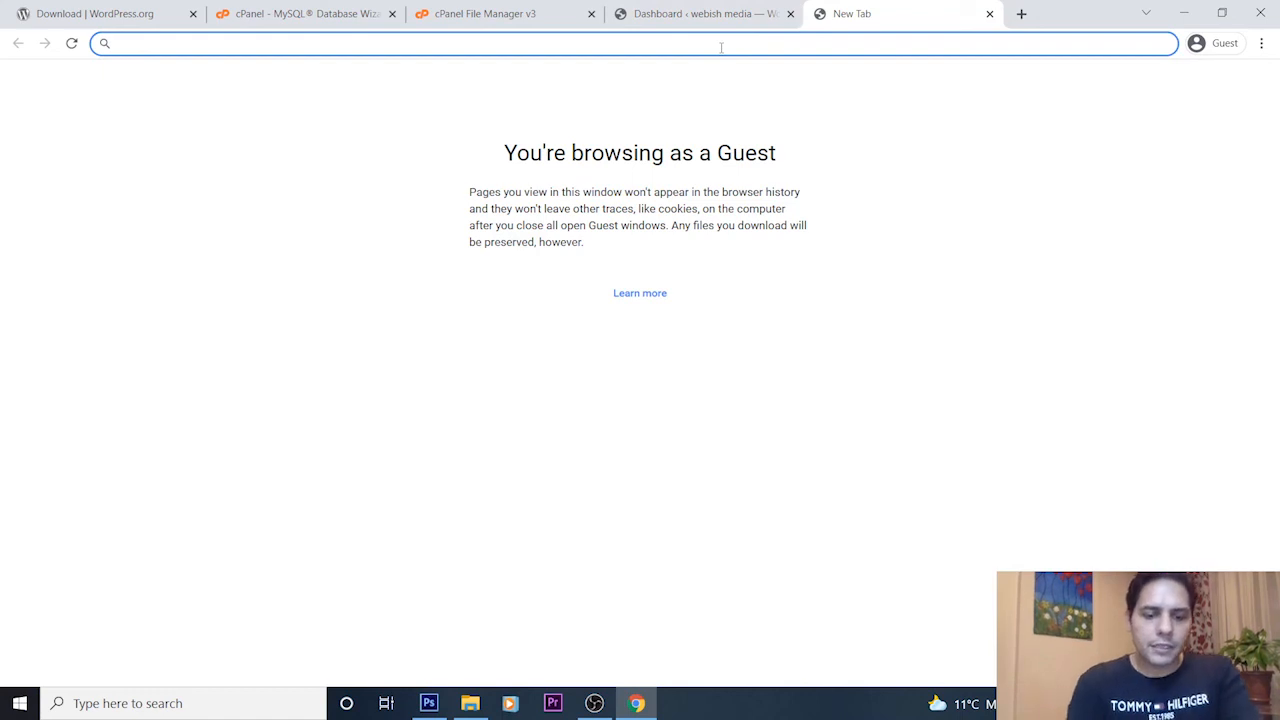
text(webi)
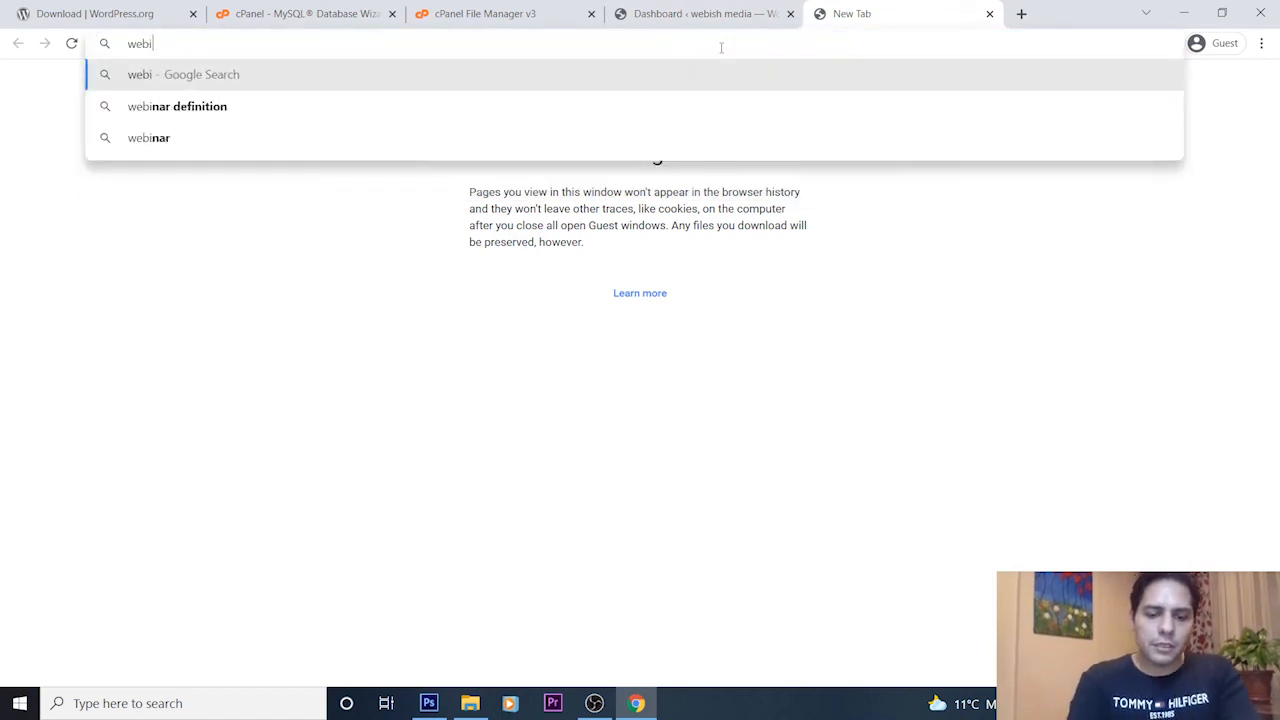
text(shmedia)
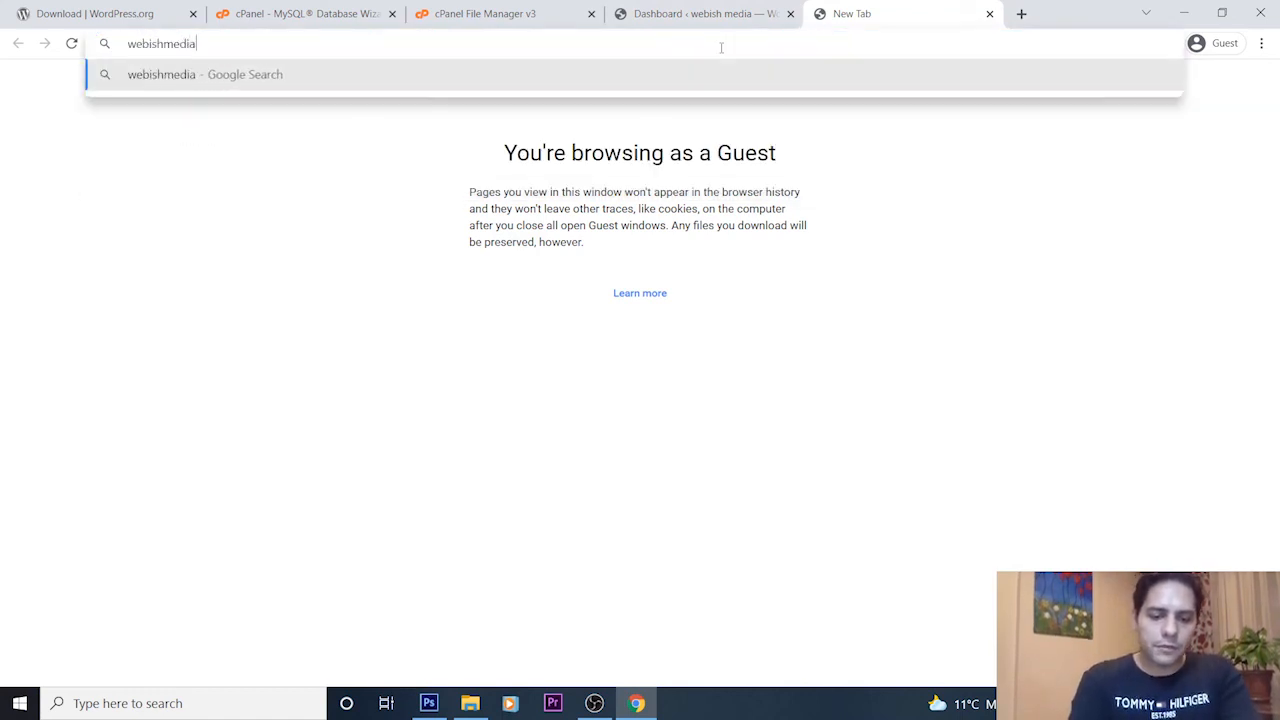
text(.com)
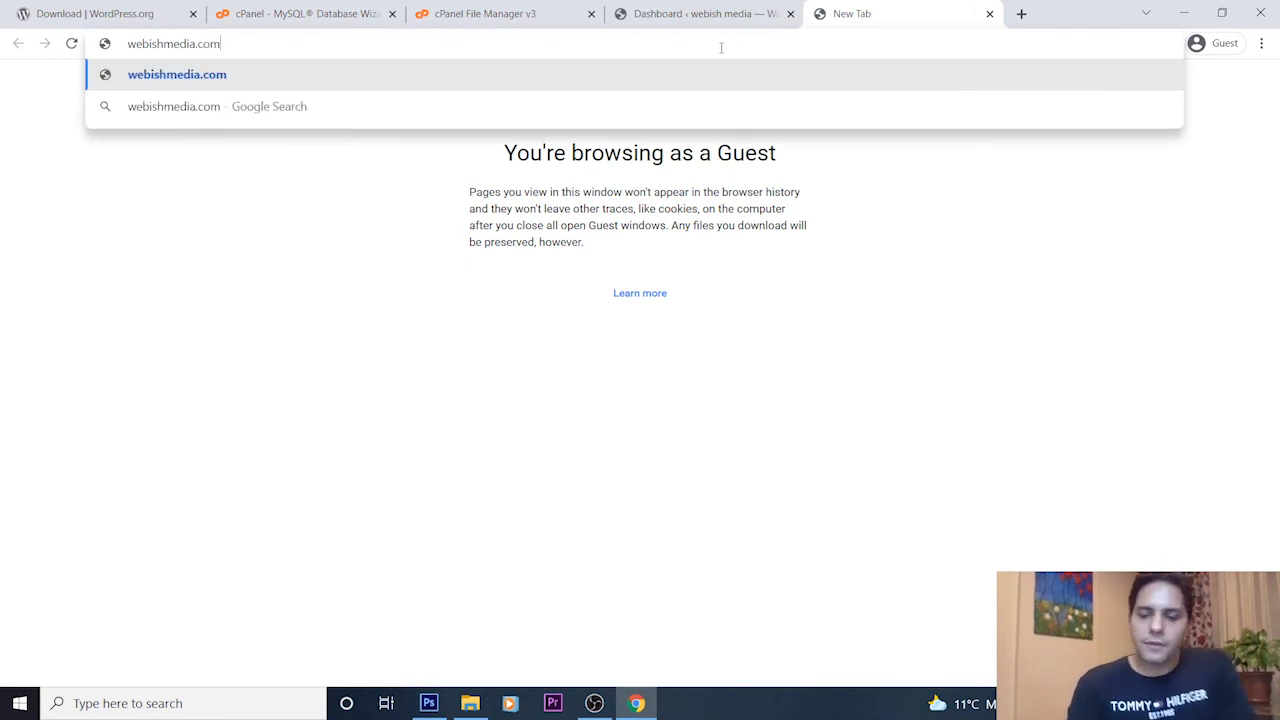
key(Return)
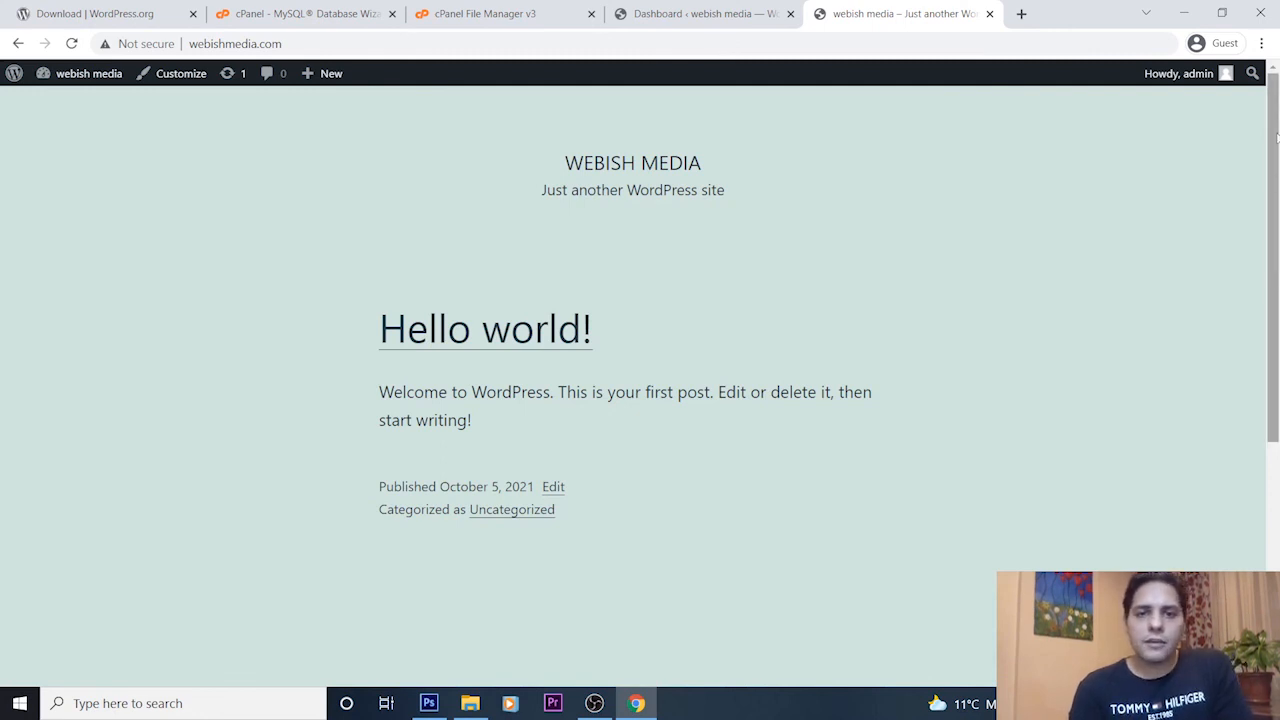
drag(1277, 133, 1274, 76)
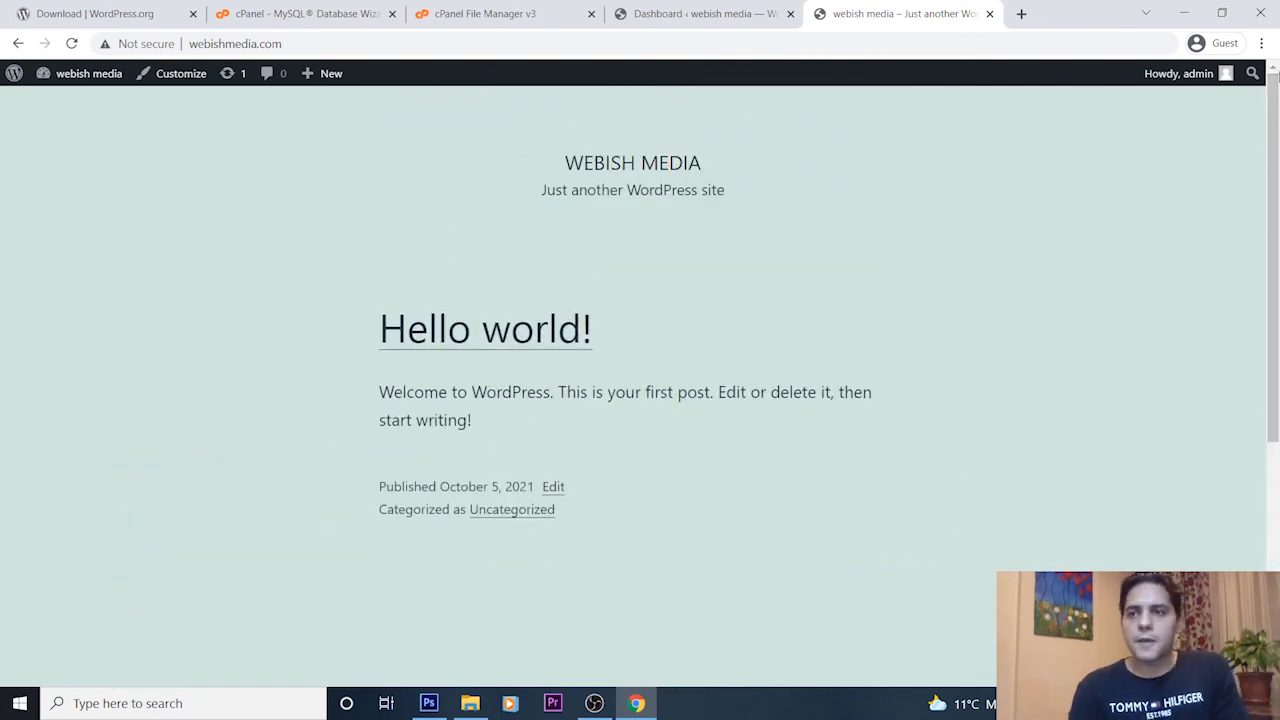